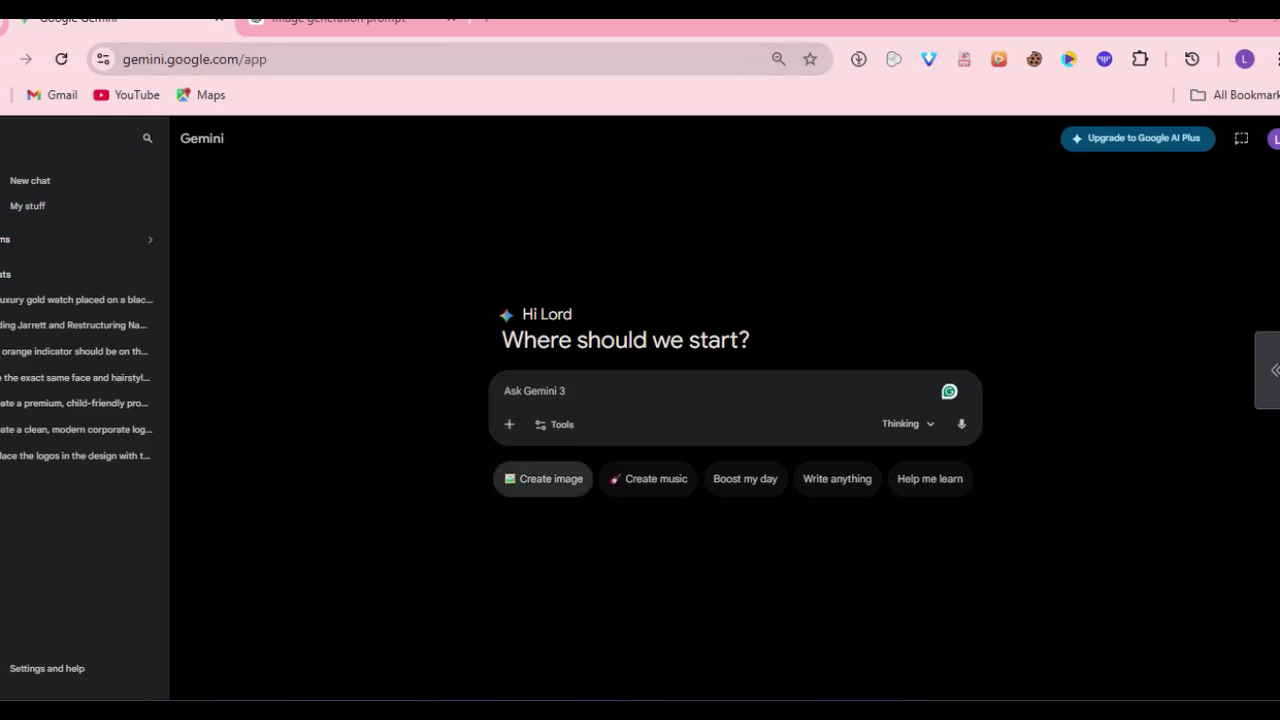
Switch to image creation and browse the file upload from Downloads to the "my dressing moodb..." folder
left_click(543, 478)
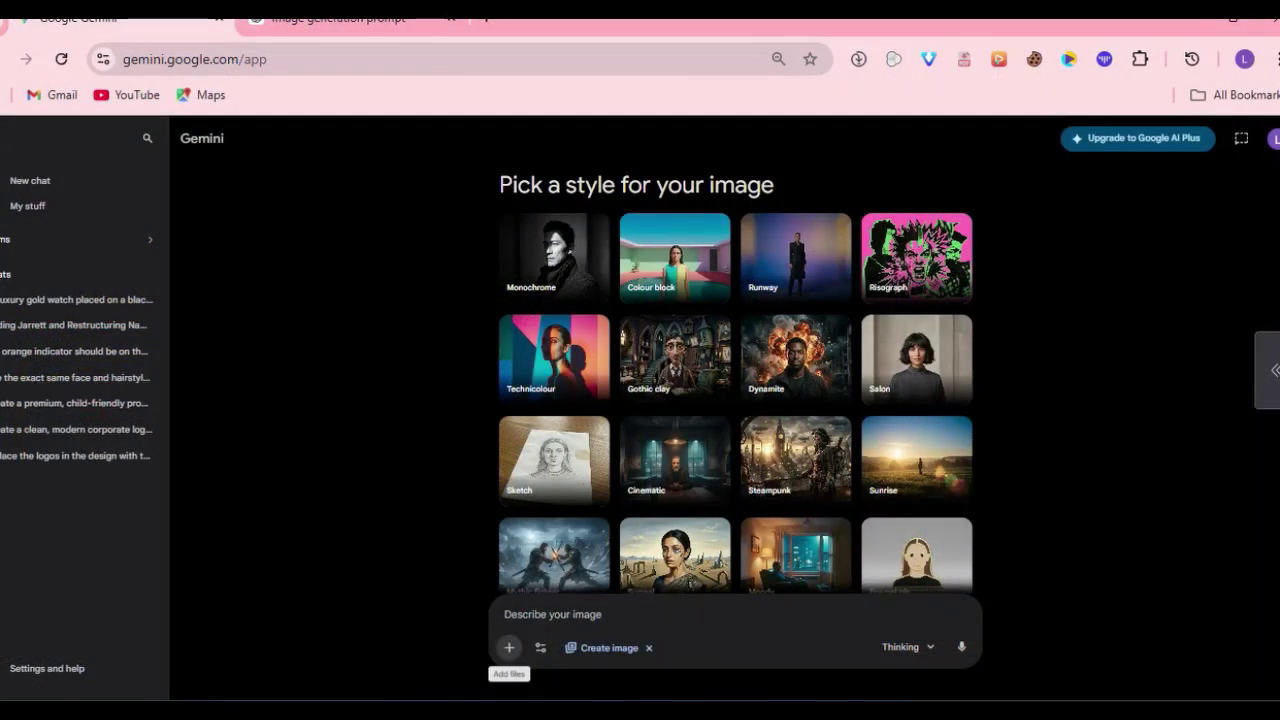
left_click(509, 647)
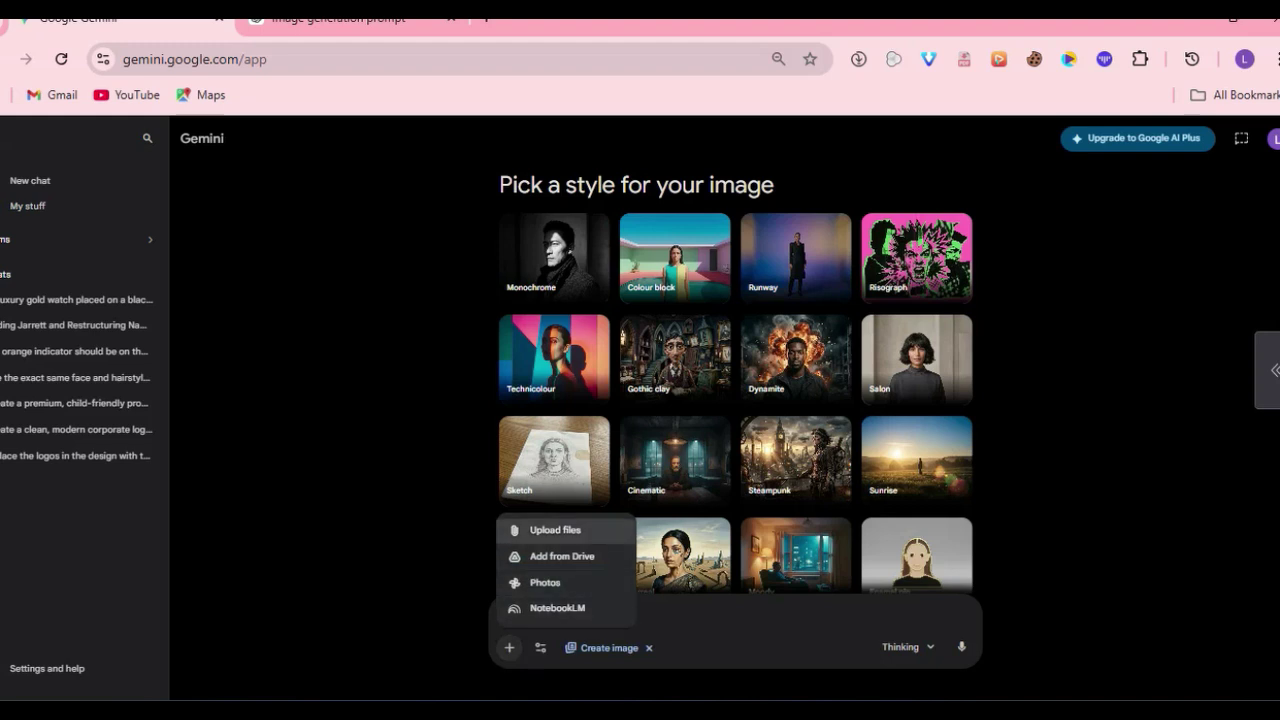
left_click(555, 530)
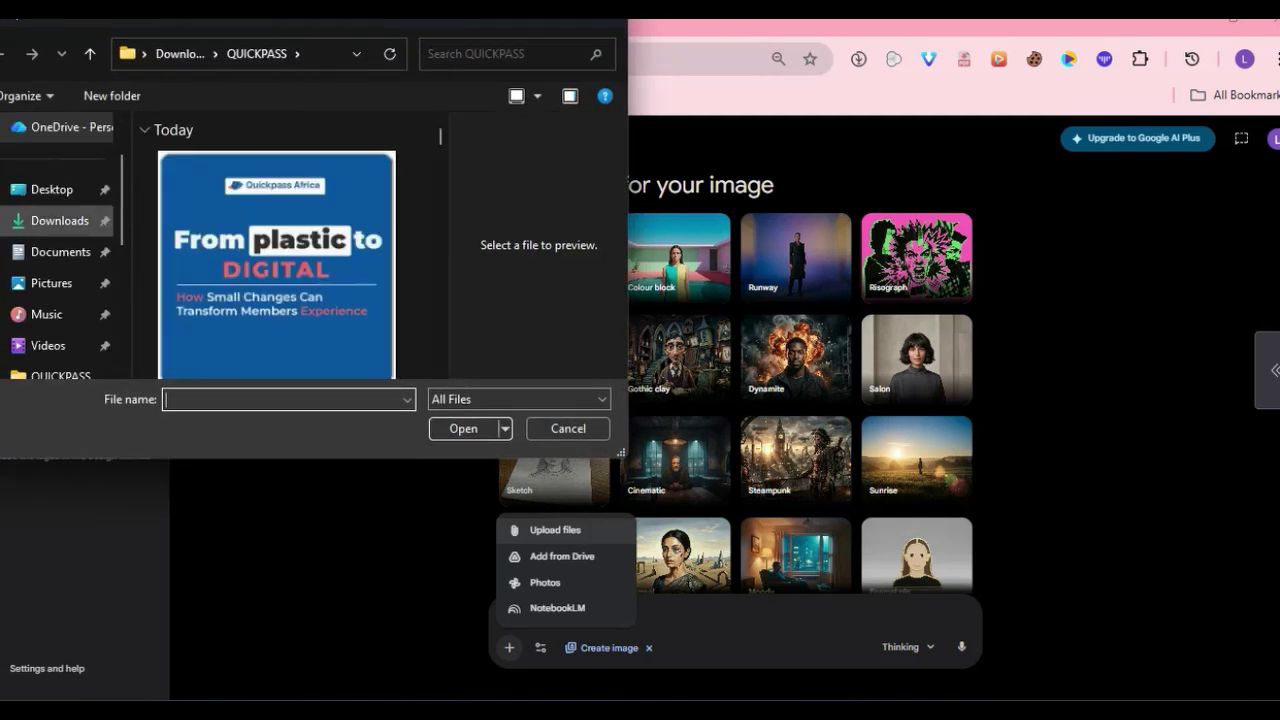
left_click(60, 220)
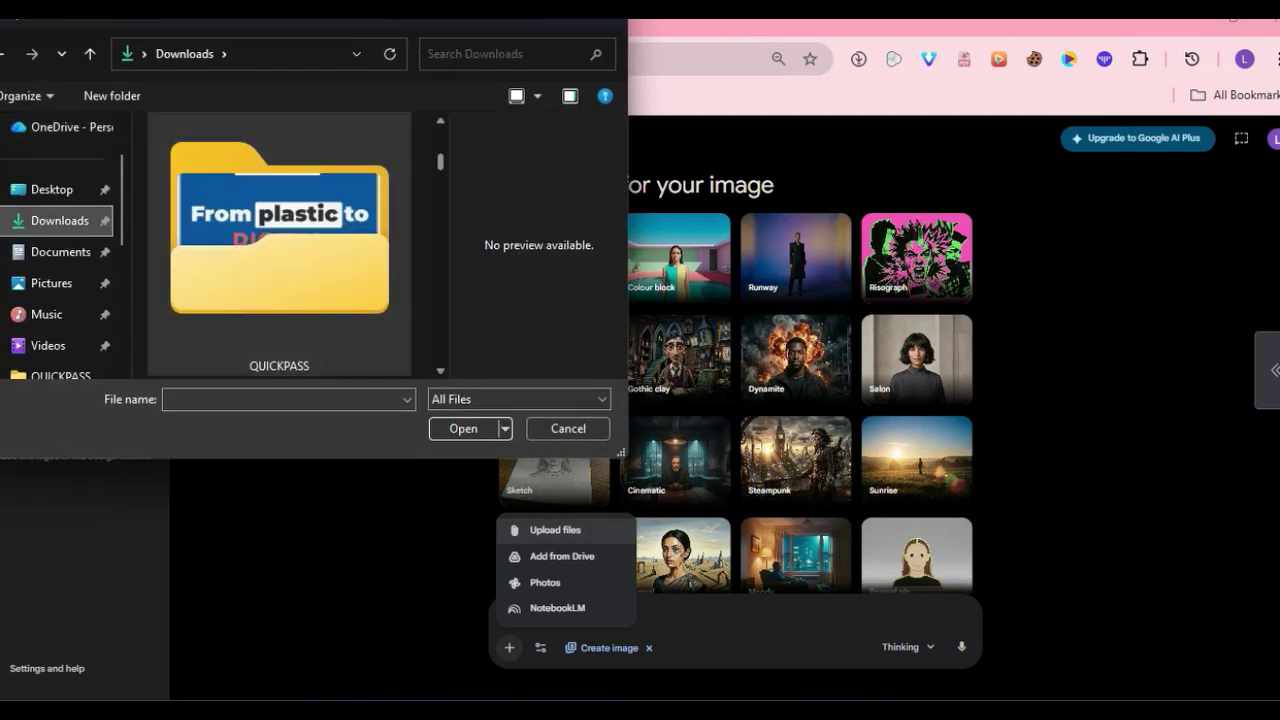
scroll(290, 245, "down", 2)
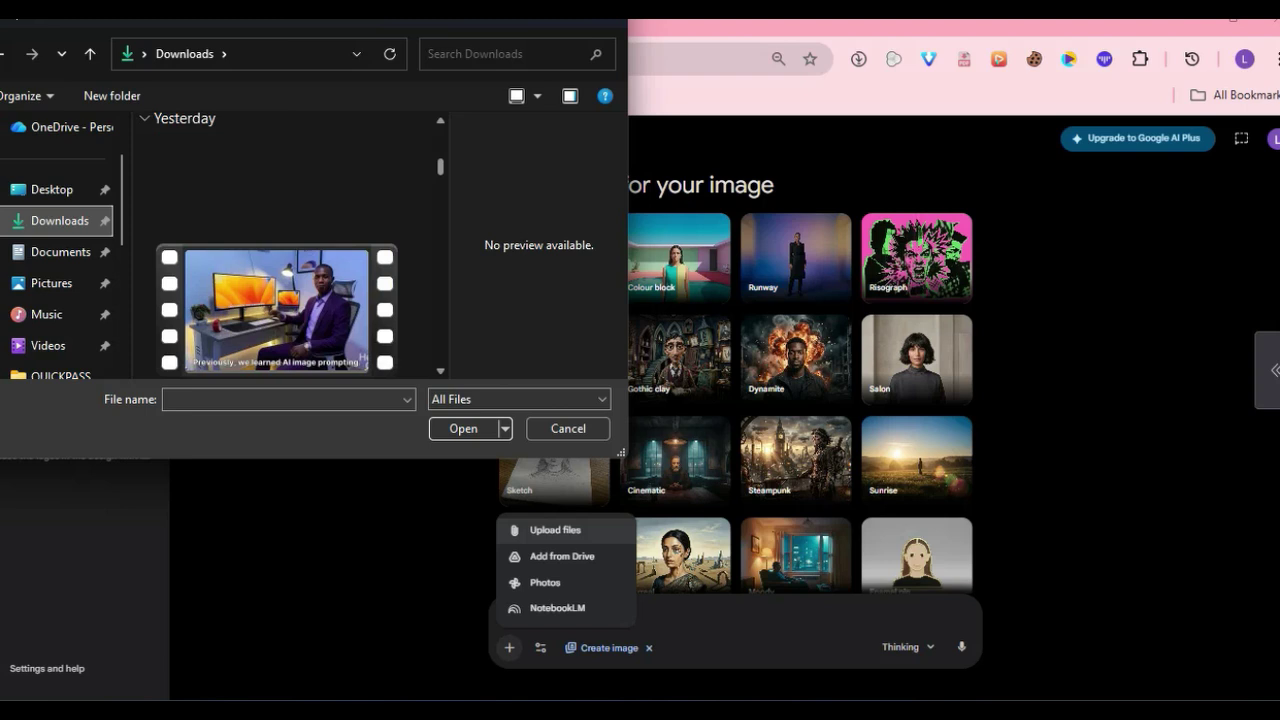
scroll(290, 245, "down", 6)
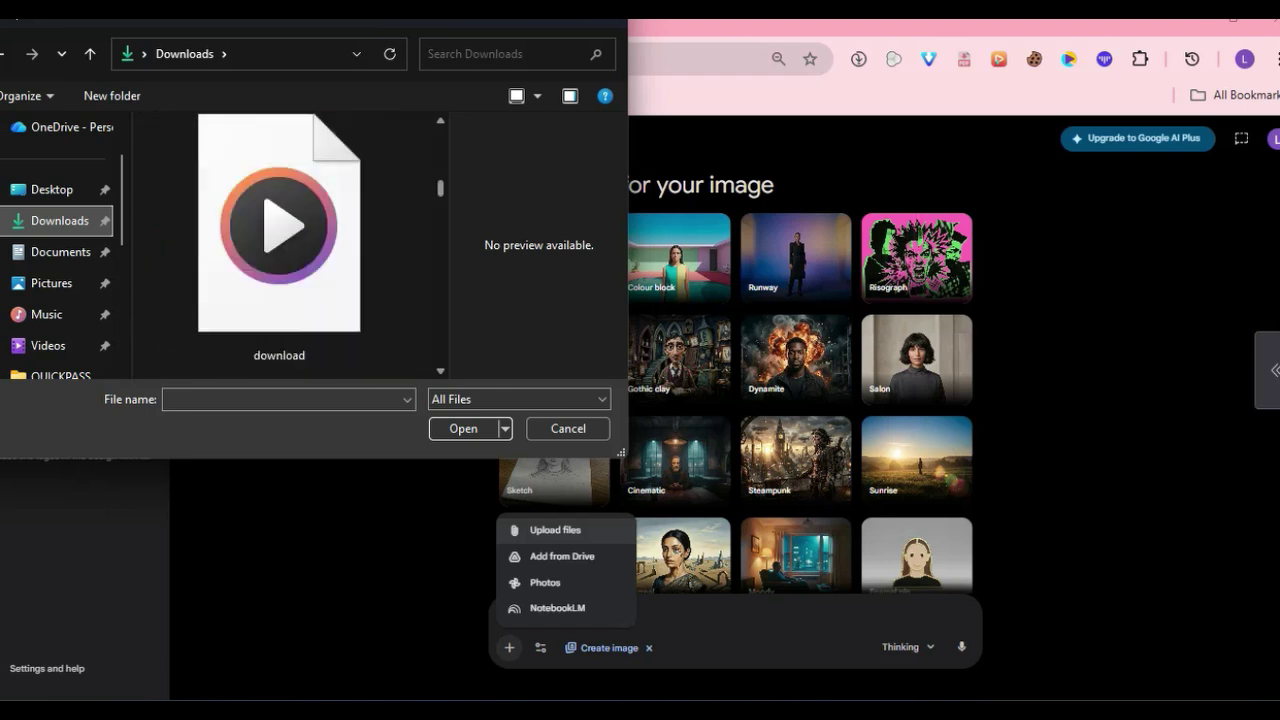
scroll(279, 245, "down", 8)
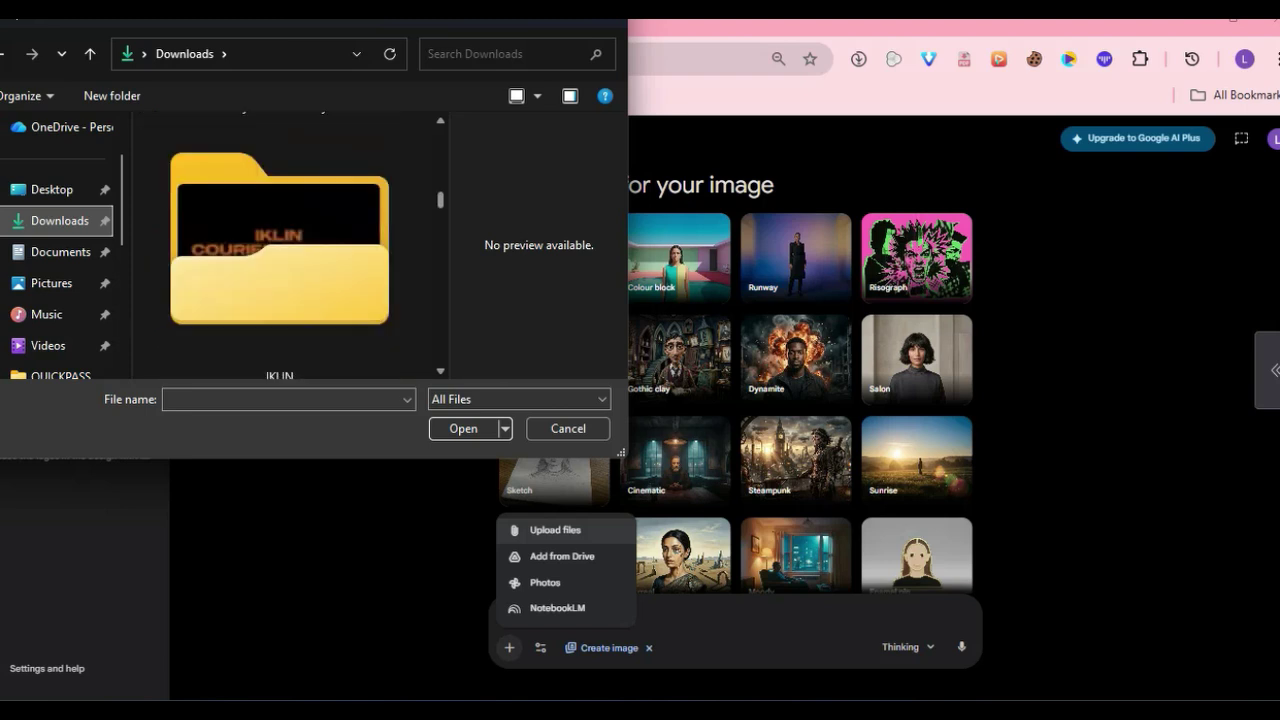
scroll(279, 245, "down", 2)
scroll(279, 245, "up", 3)
scroll(279, 245, "down", 6)
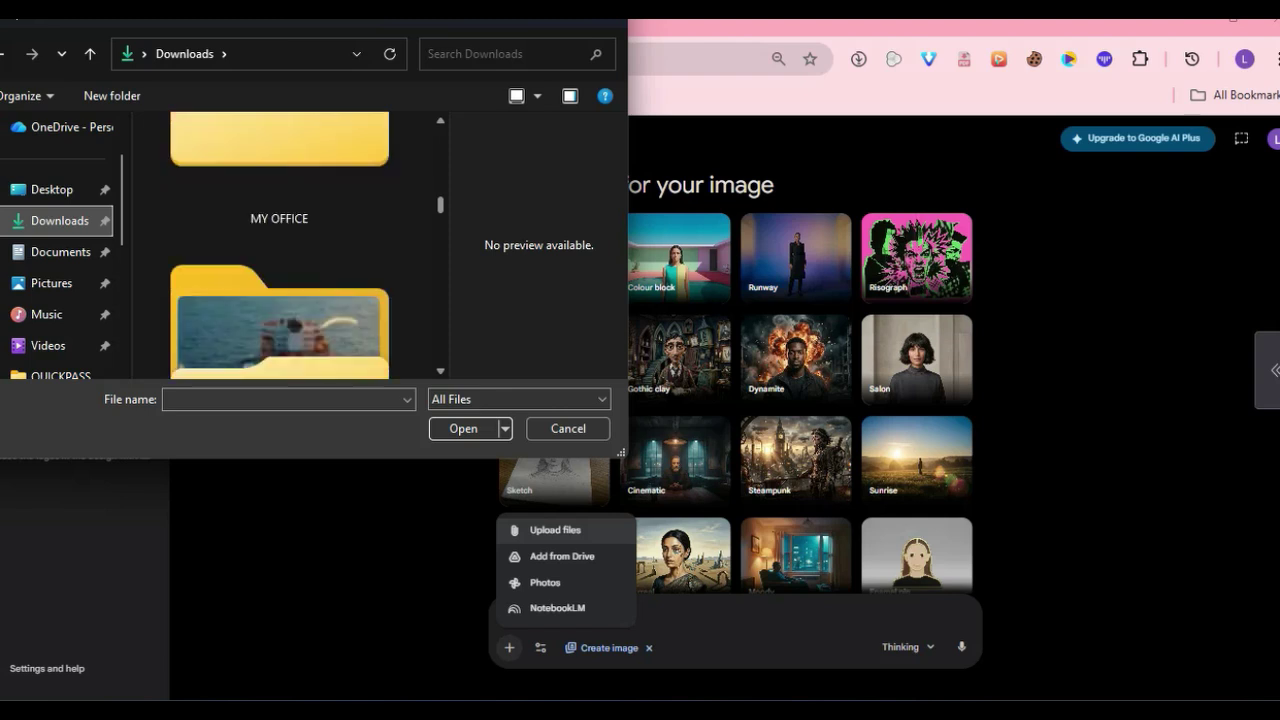
scroll(279, 245, "down", 2)
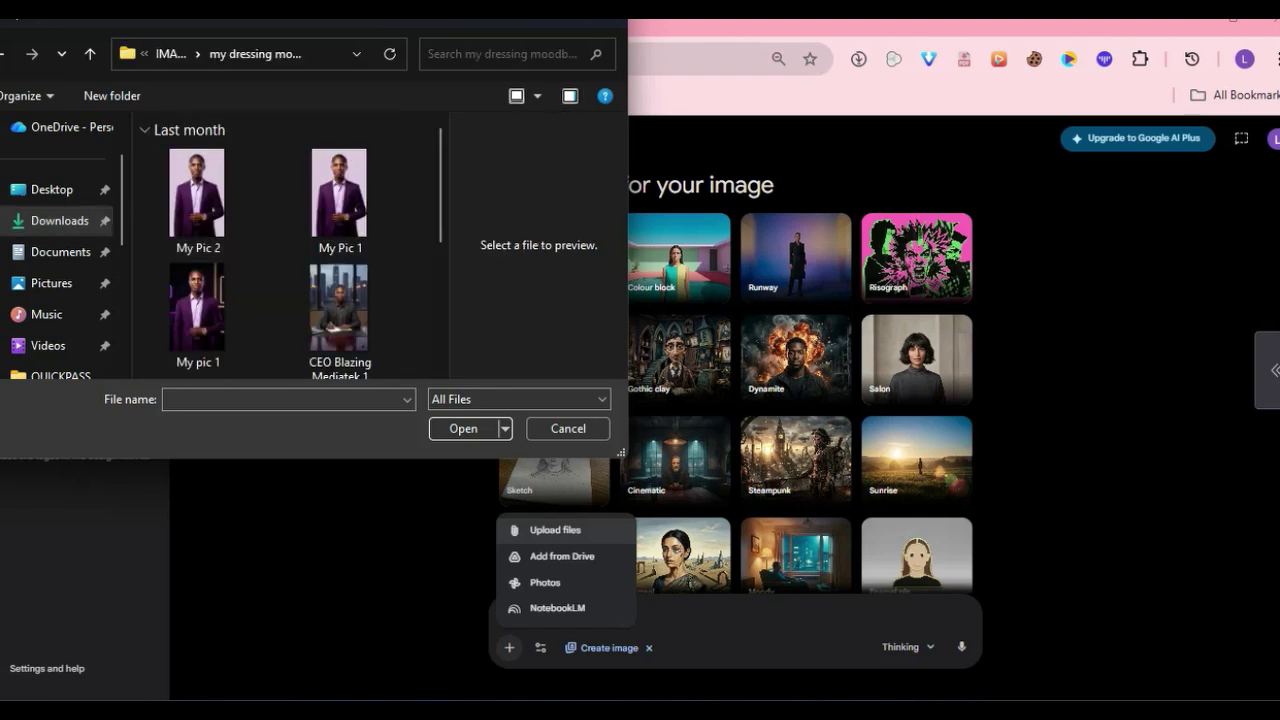
Show the folder's files as extra large icons and attach the picture My Pic 2 to the prompt
left_click(537, 95)
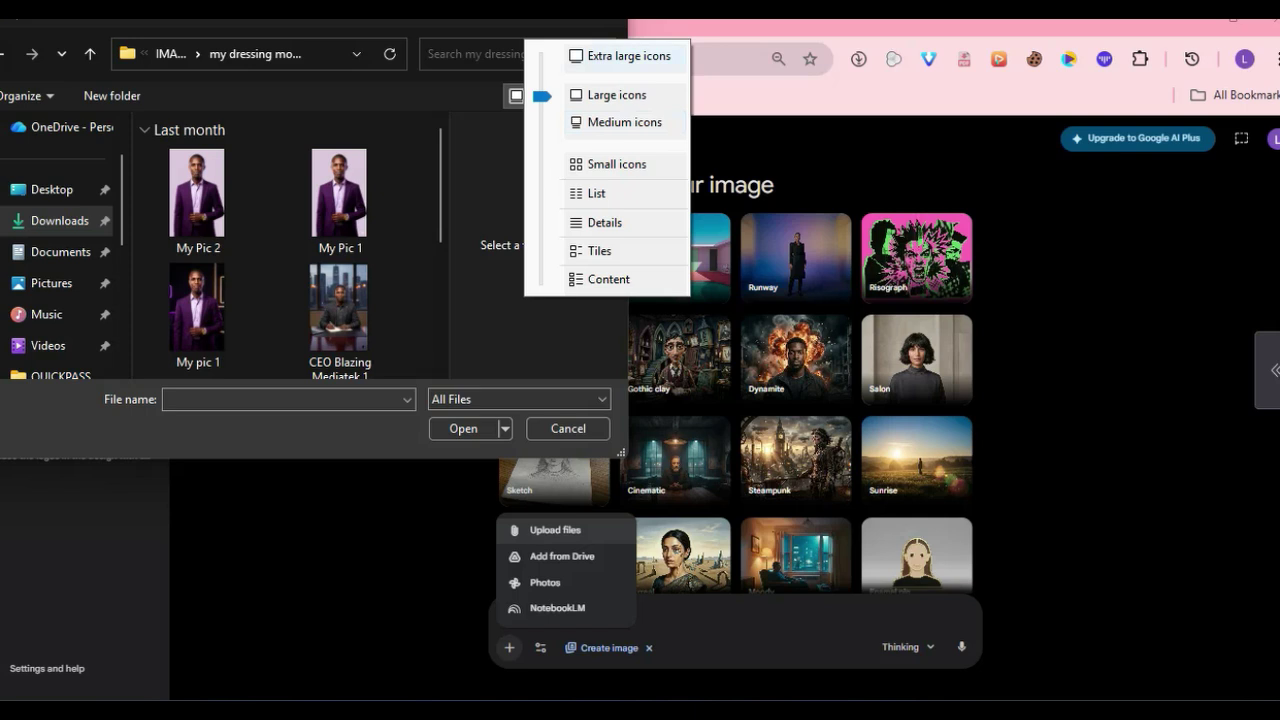
left_click(629, 56)
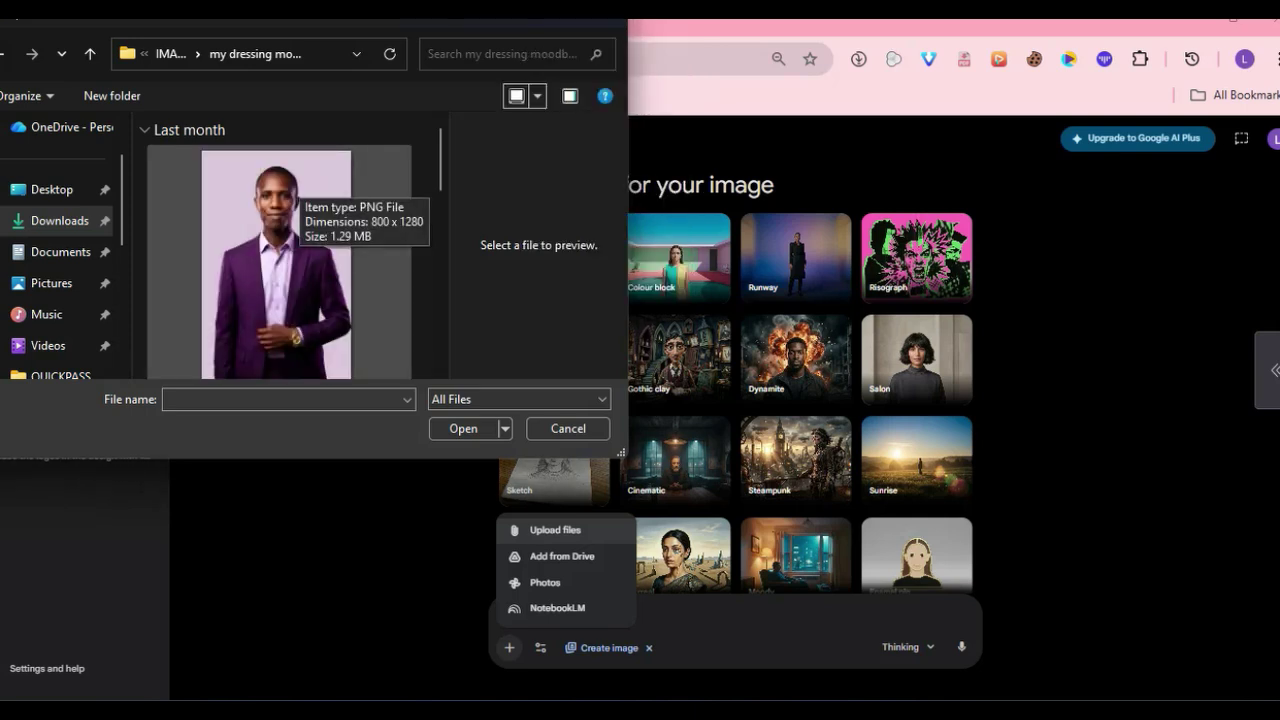
left_click(290, 200)
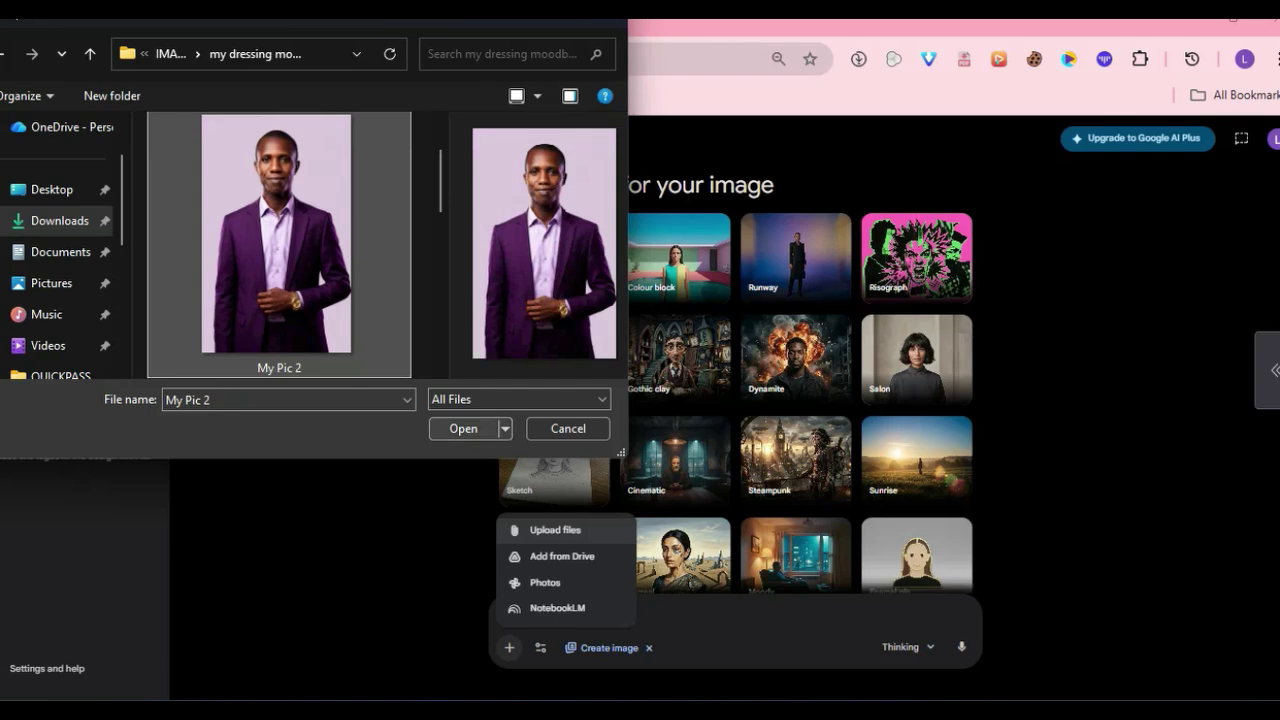
left_click(463, 429)
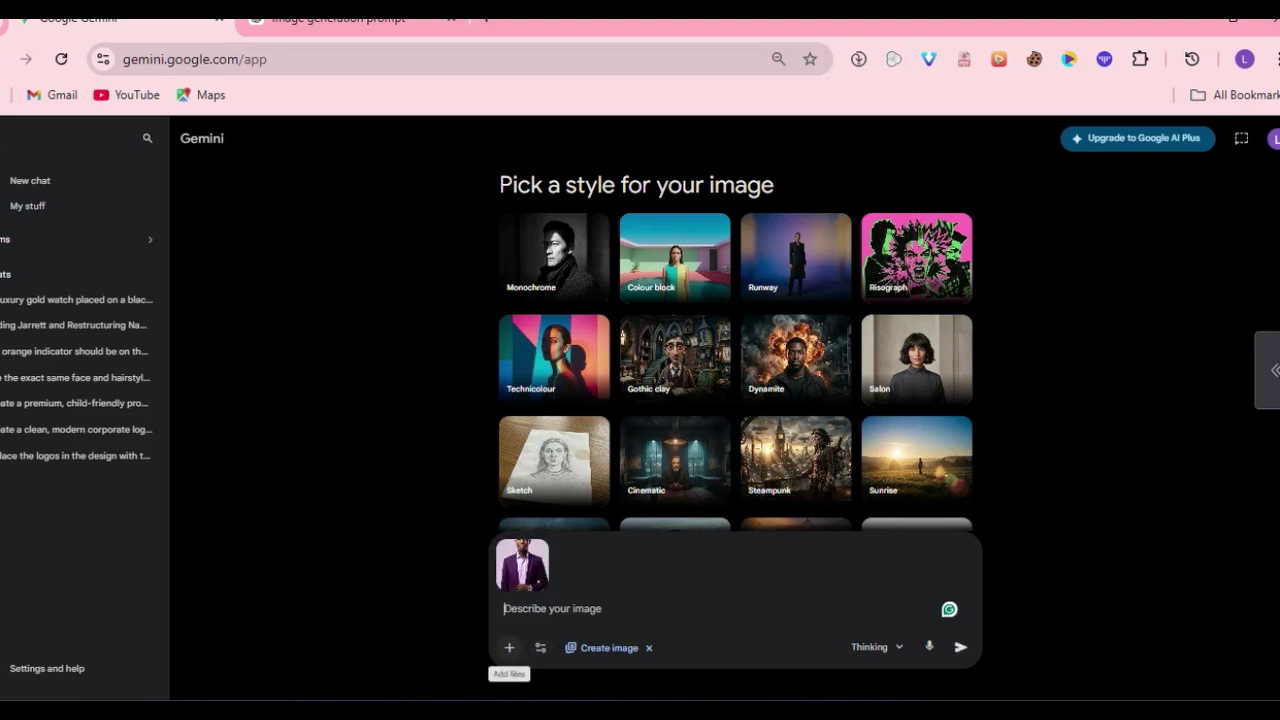
Attach the office desk picture named "download" from the "IMAGE GENERATIO..." folder as the second reference image
left_click(509, 647)
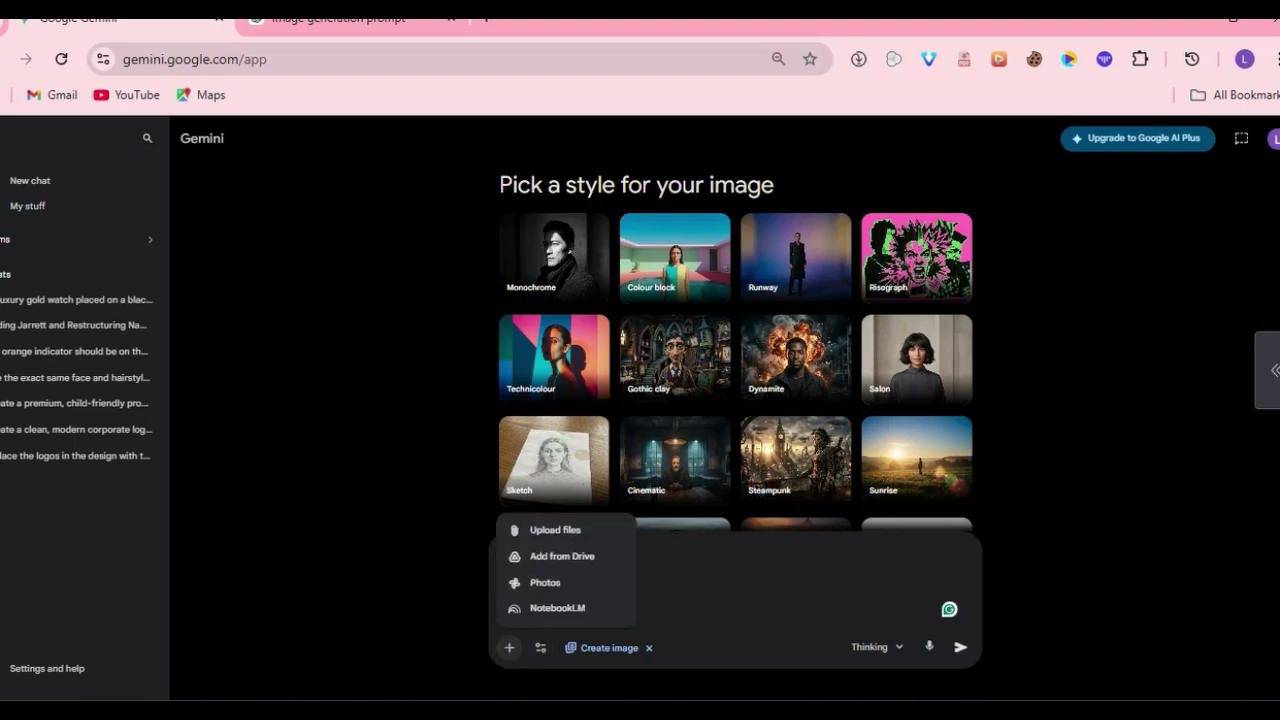
left_click(555, 530)
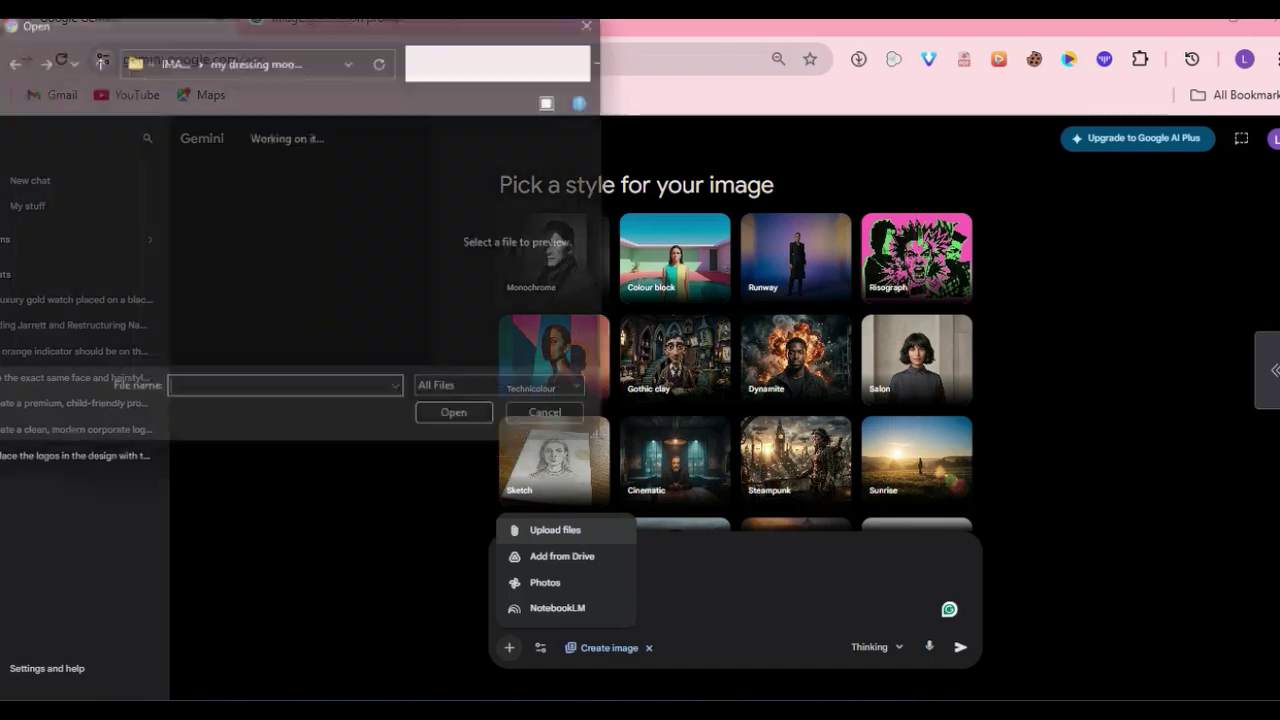
left_click_drag(440, 251, 440, 257)
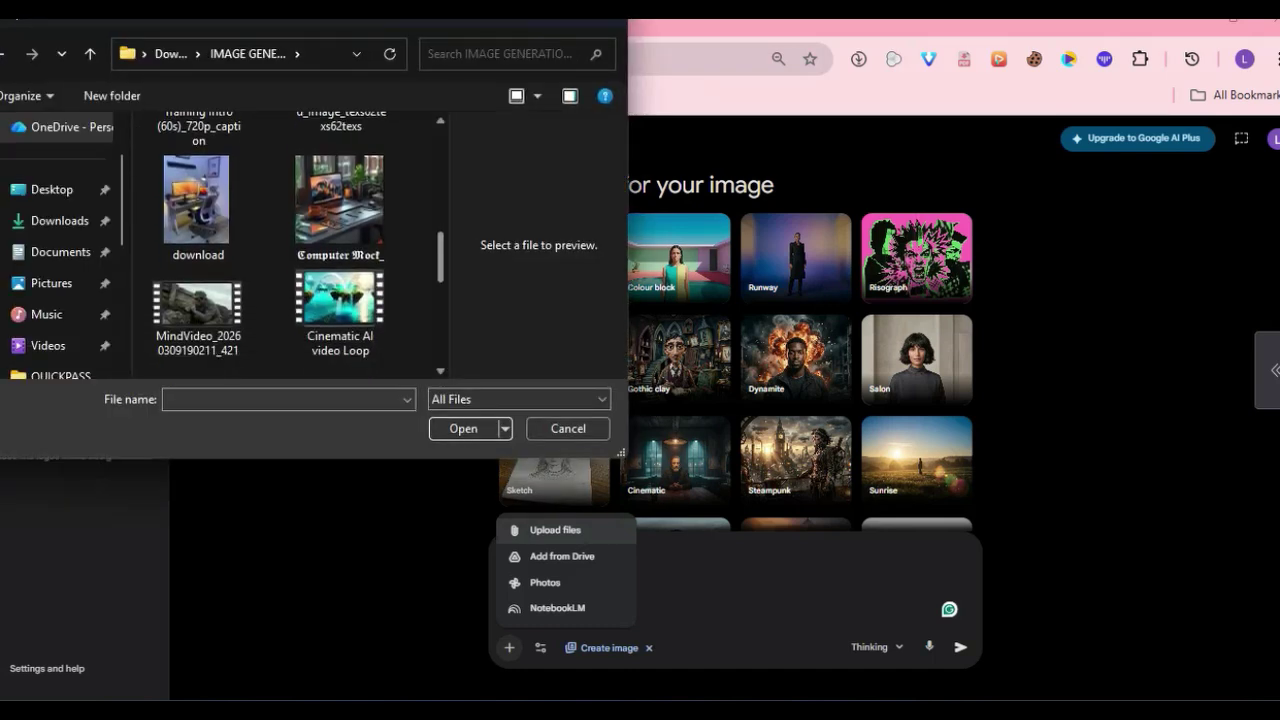
left_click(198, 210)
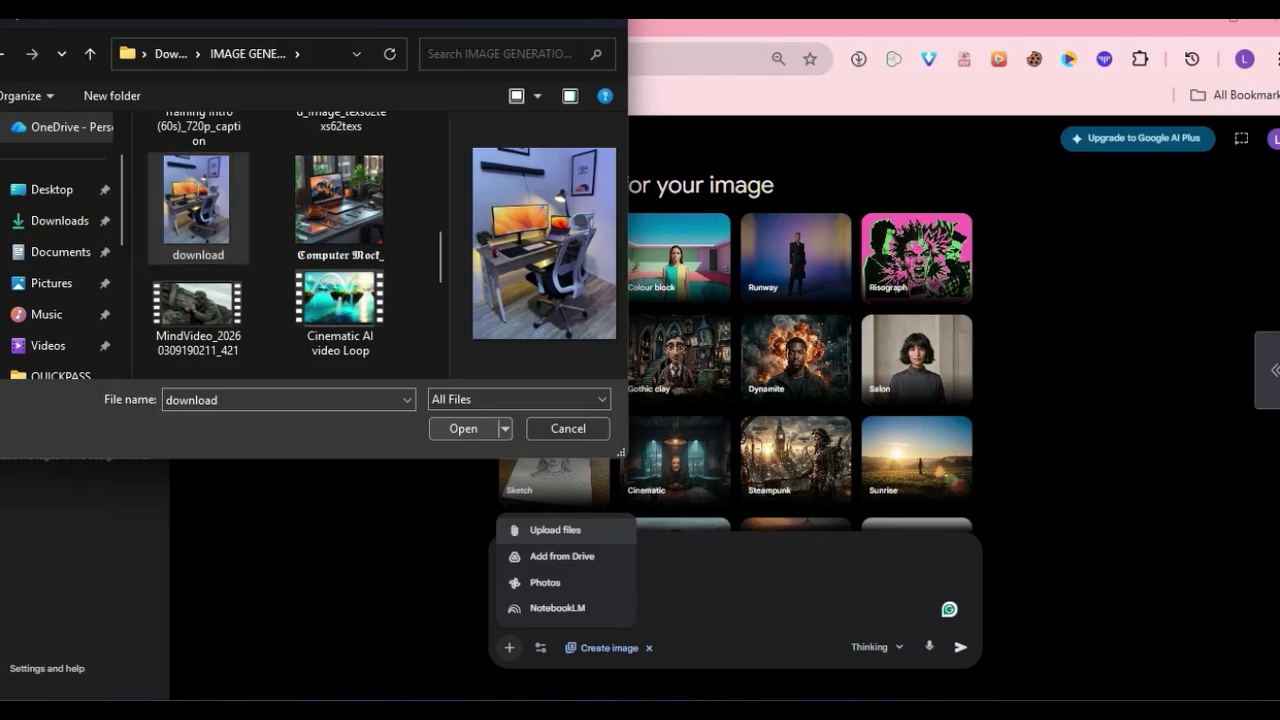
left_click(463, 428)
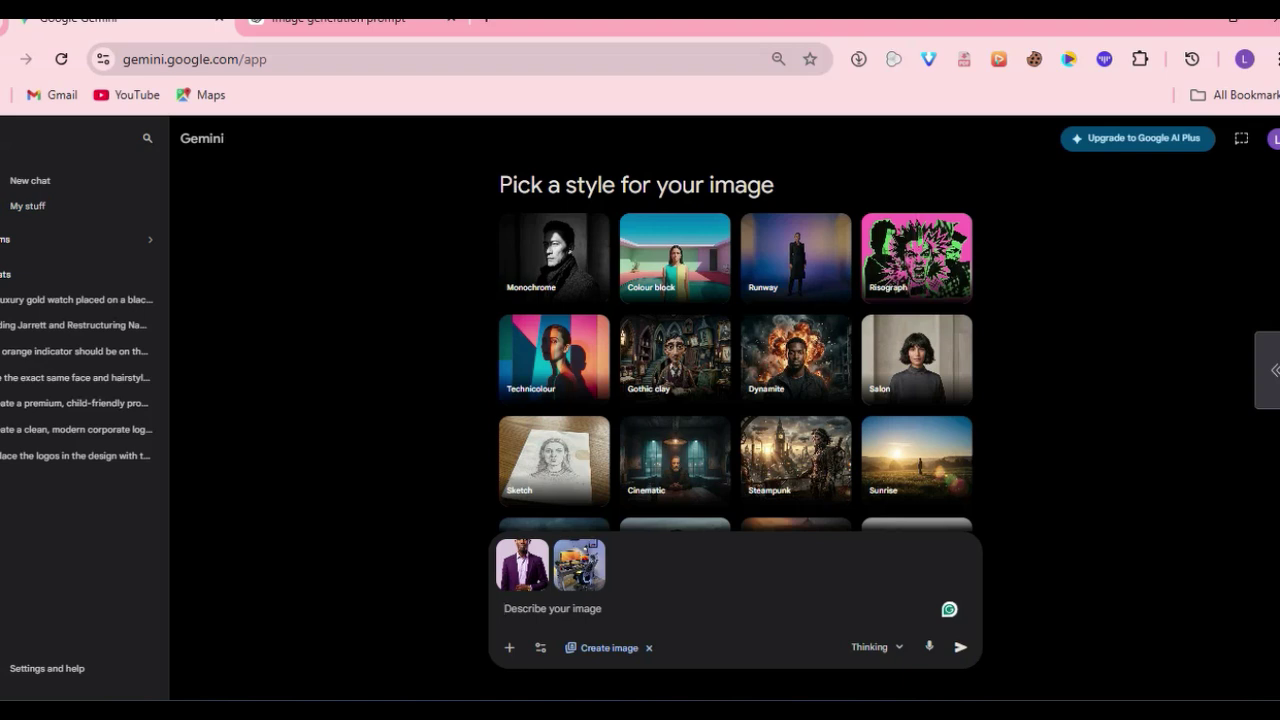
Write the prompt "use the image of the person and combine it into the office room set up"
type("use th")
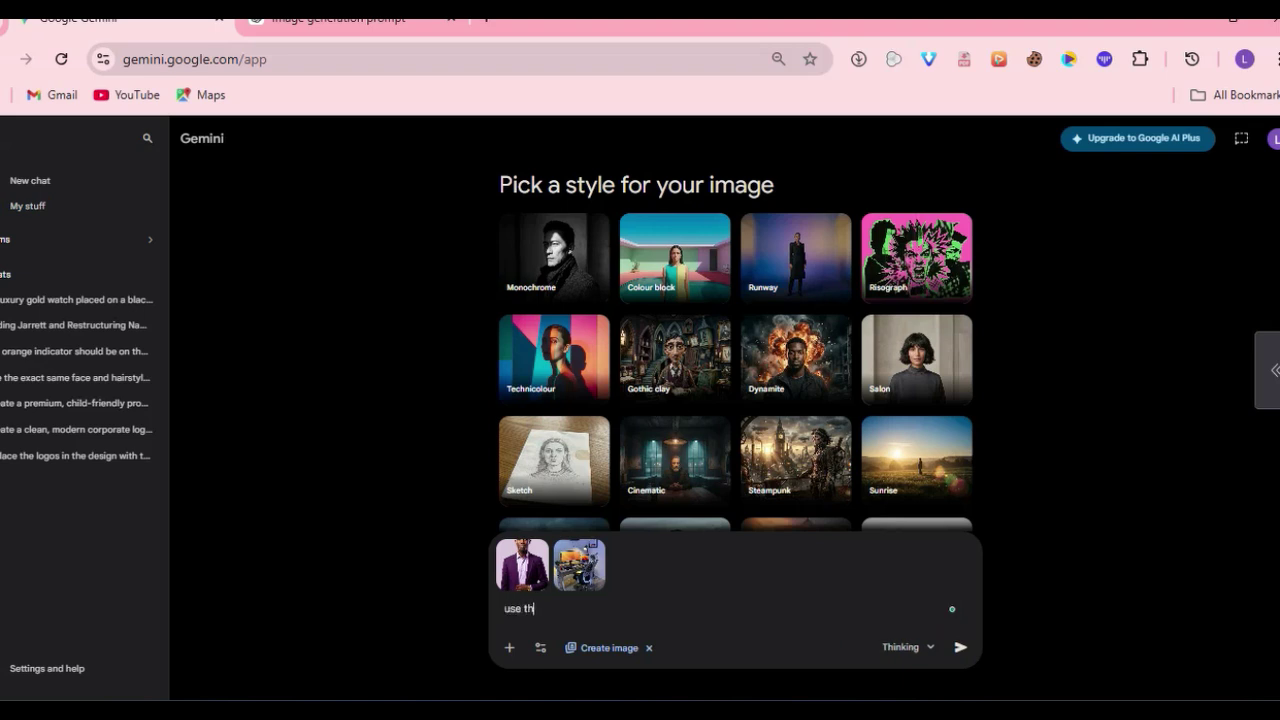
type("e image of the person")
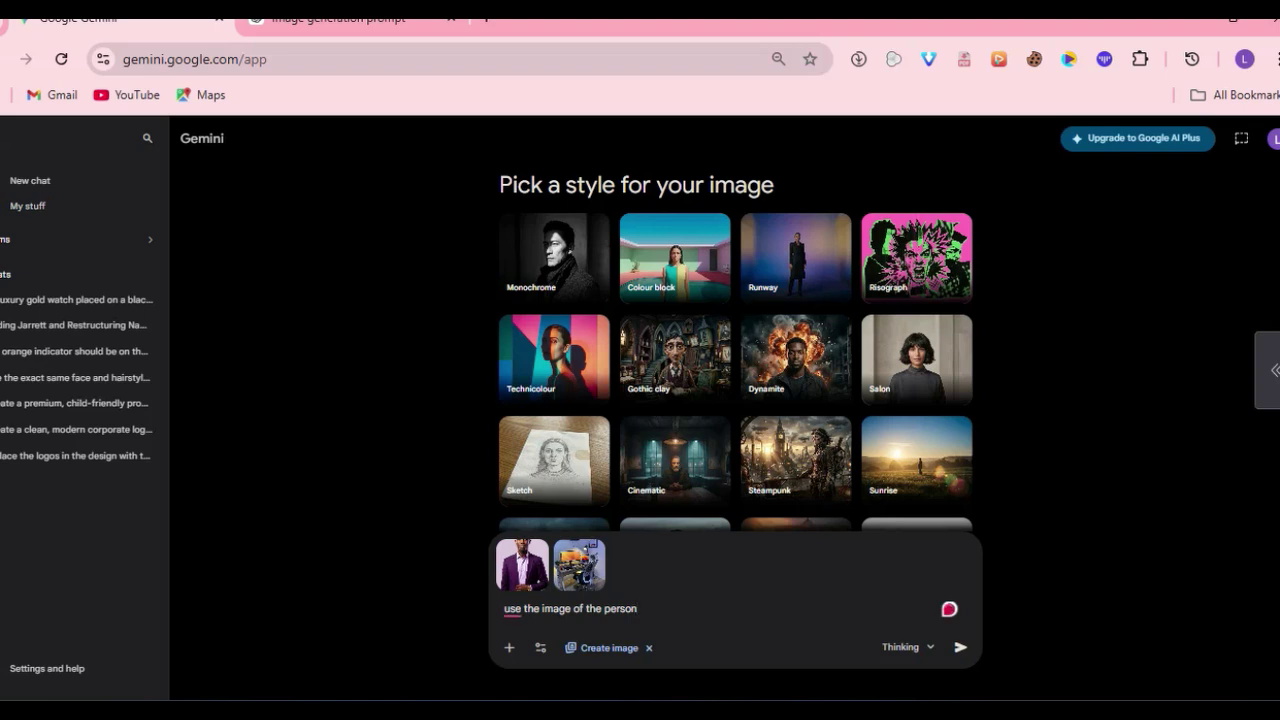
type(" in this")
key("BackSpace")
key("BackSpace")
key("BackSpace")
key("BackSpace")
key("BackSpace")
key("BackSpace")
key("BackSpace")
key("BackSpace")
type("and")
type("combine in")
key("BackSpace")
type("t into the")
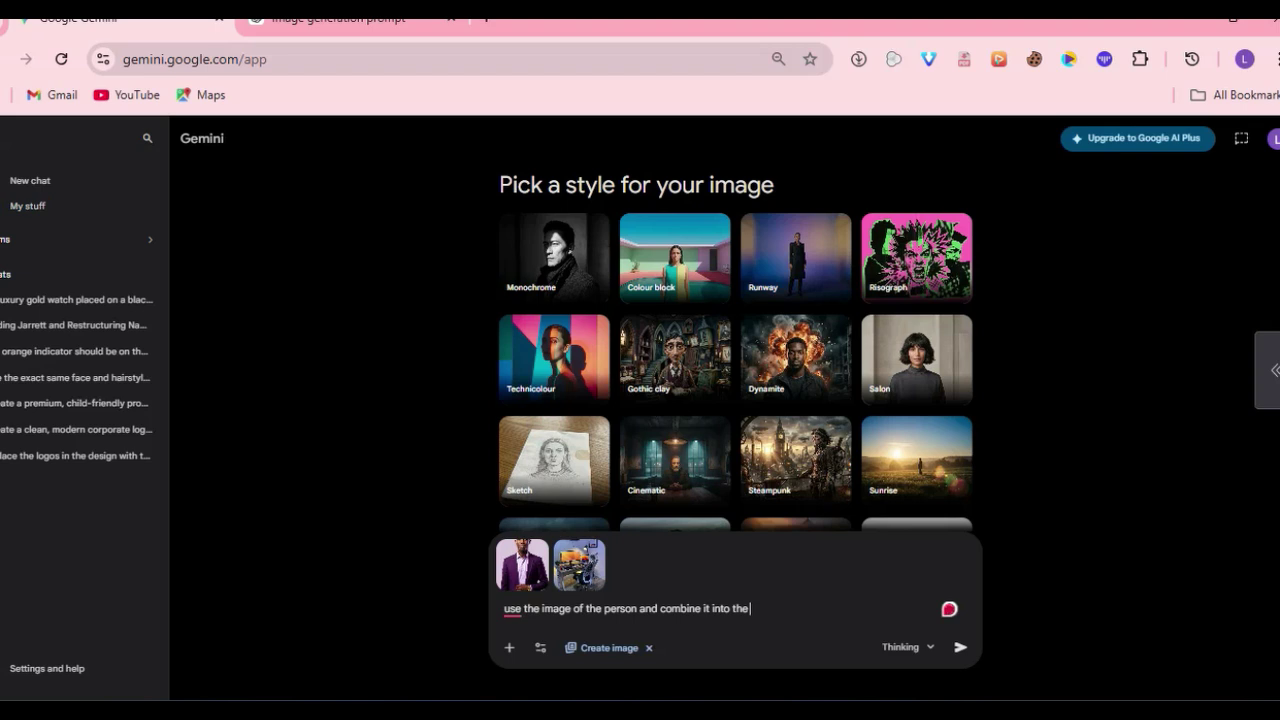
type(" office room set up")
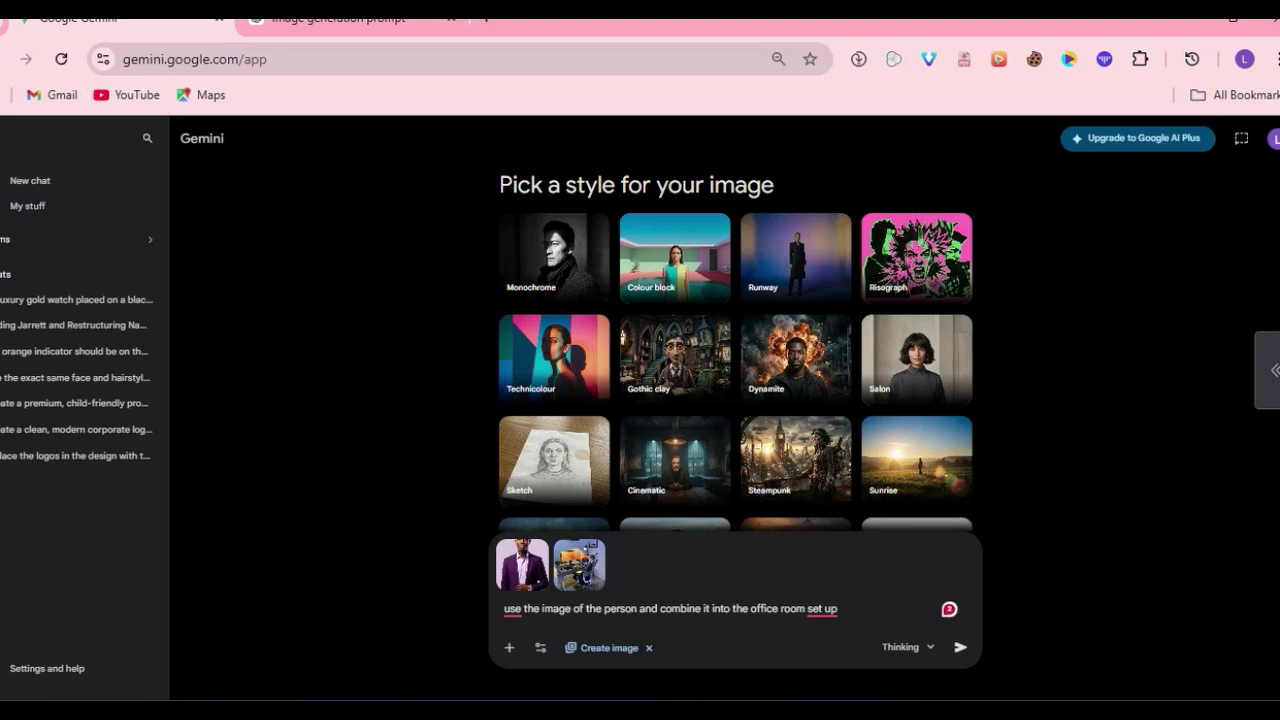
Add ", the person should be facing the camera smiling, 4k, 16: 9 ratio" to the prompt and submit it with the Thinking model
type(", the person should be fo")
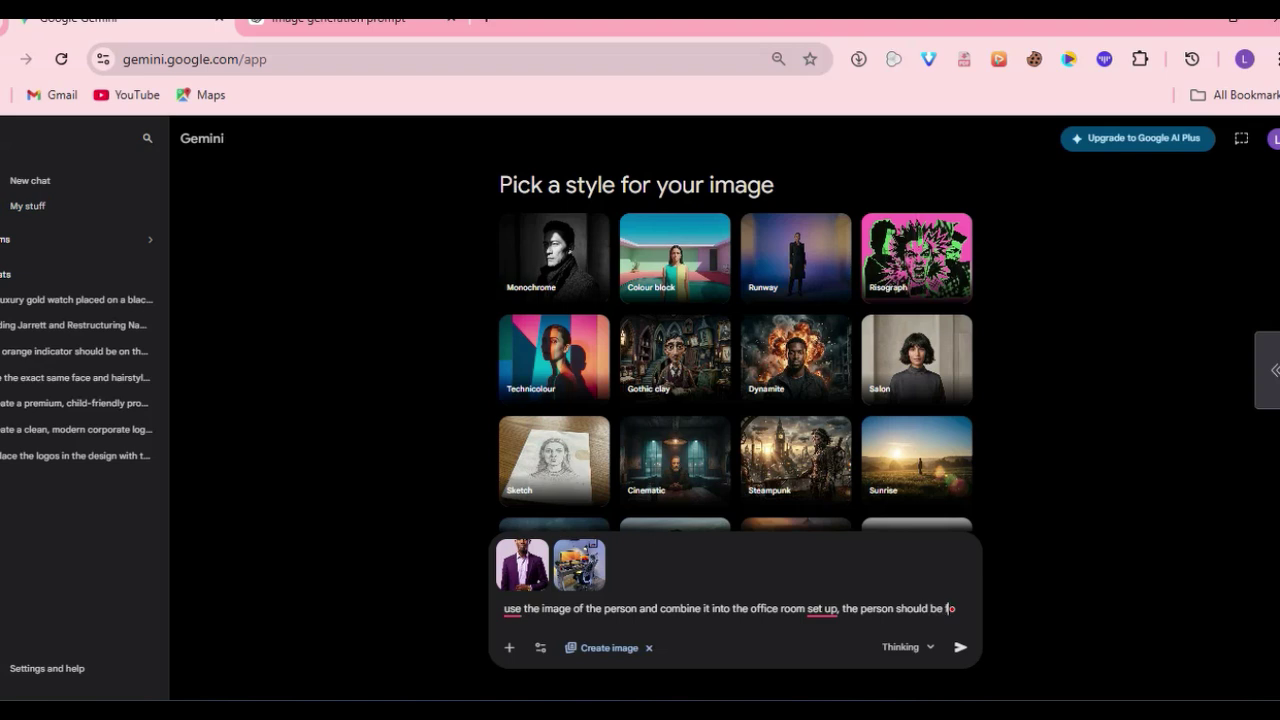
type("cing th")
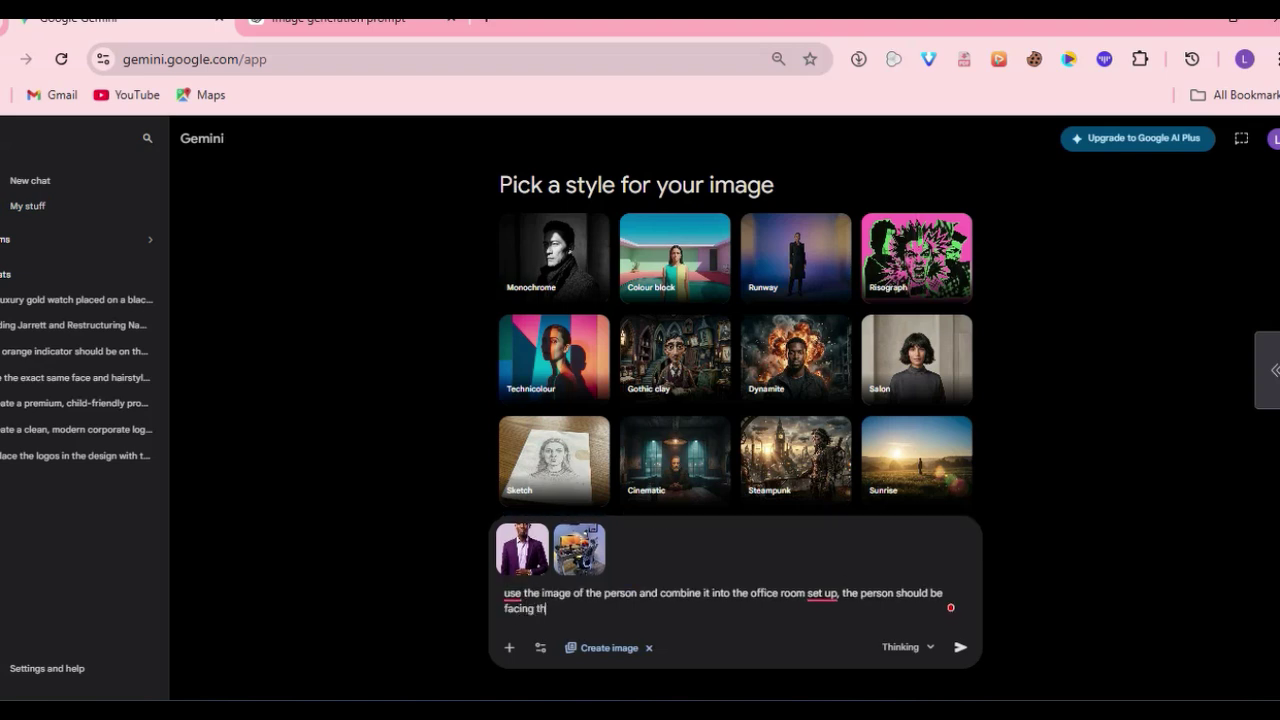
type("e camera smiling")
type(", 4k,")
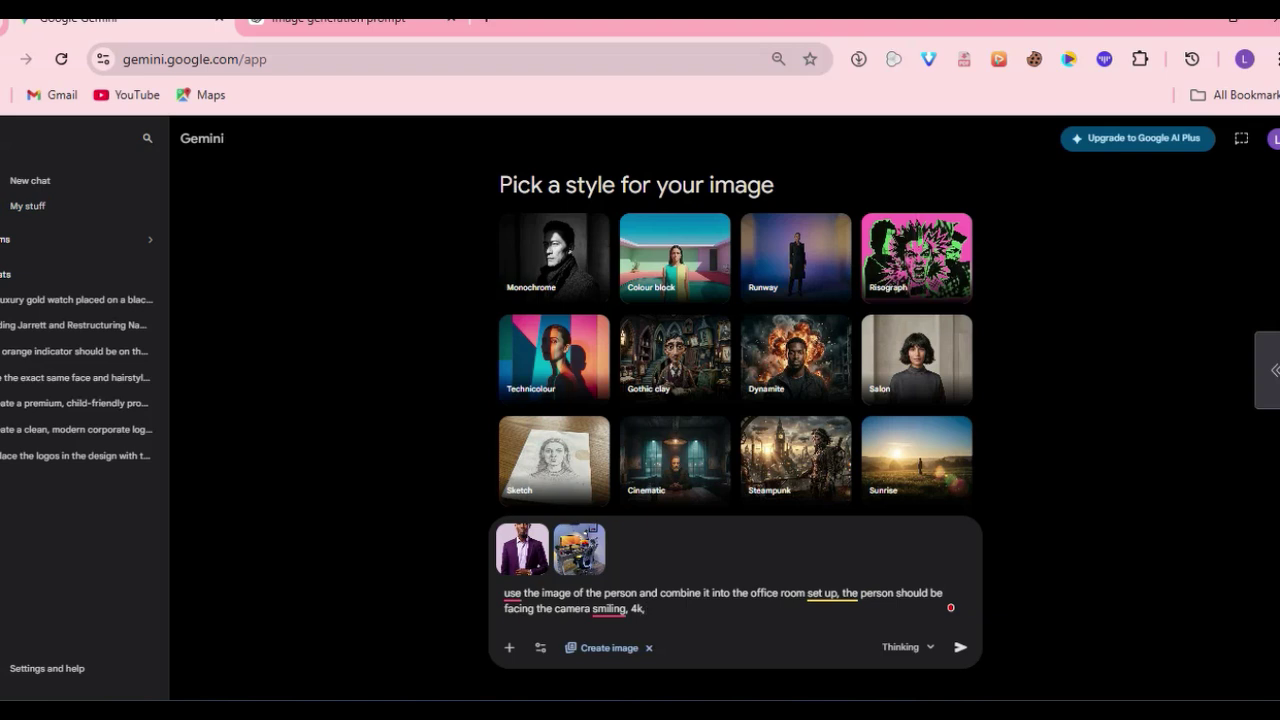
type("16: 9 ratio")
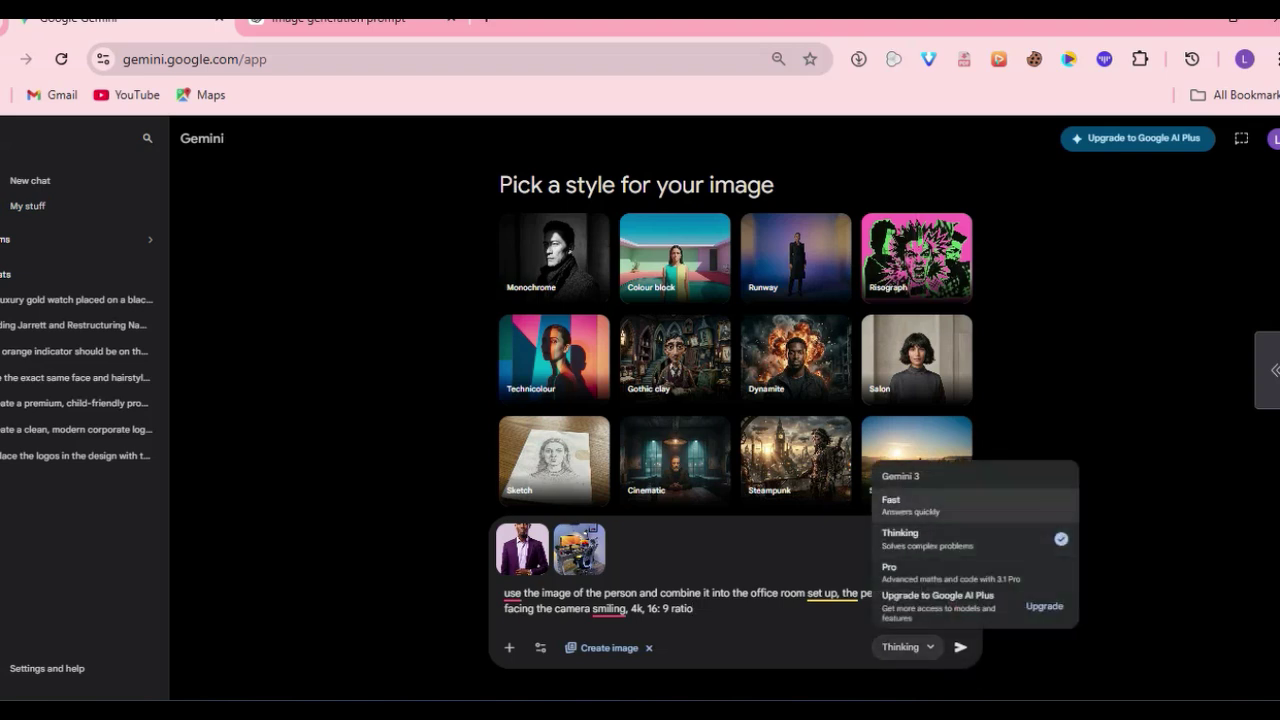
left_click(960, 539)
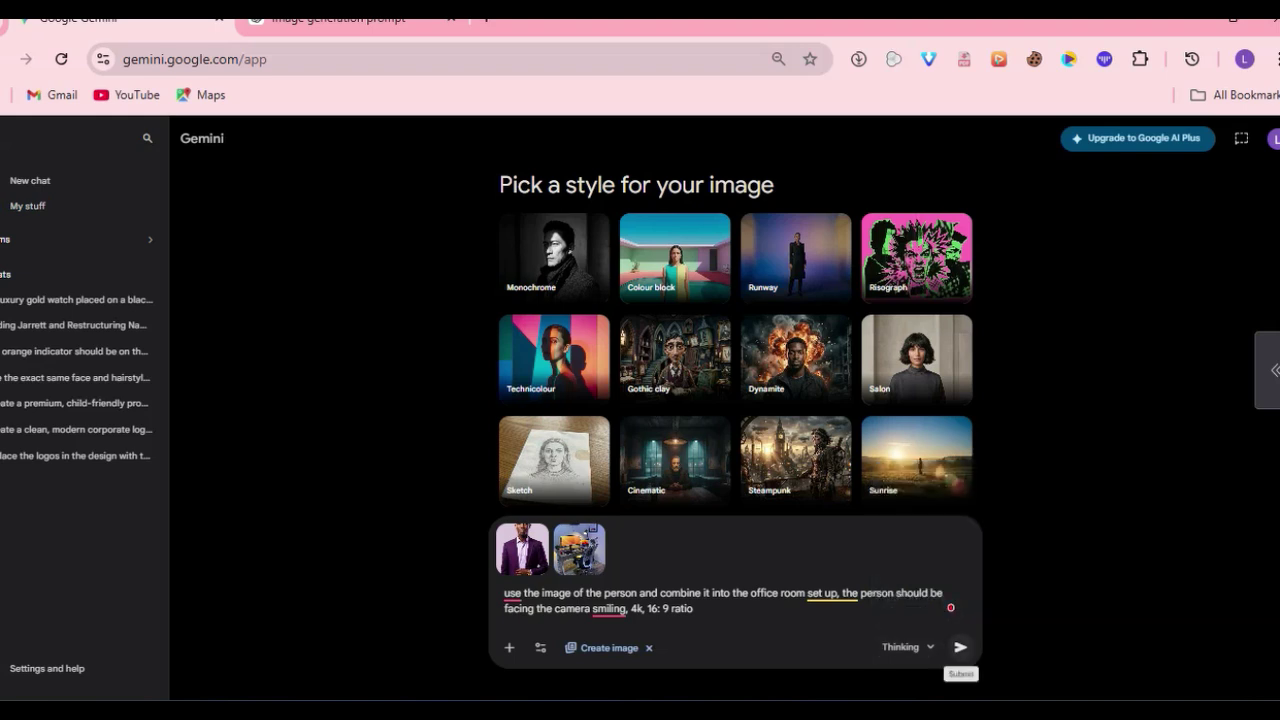
left_click(960, 647)
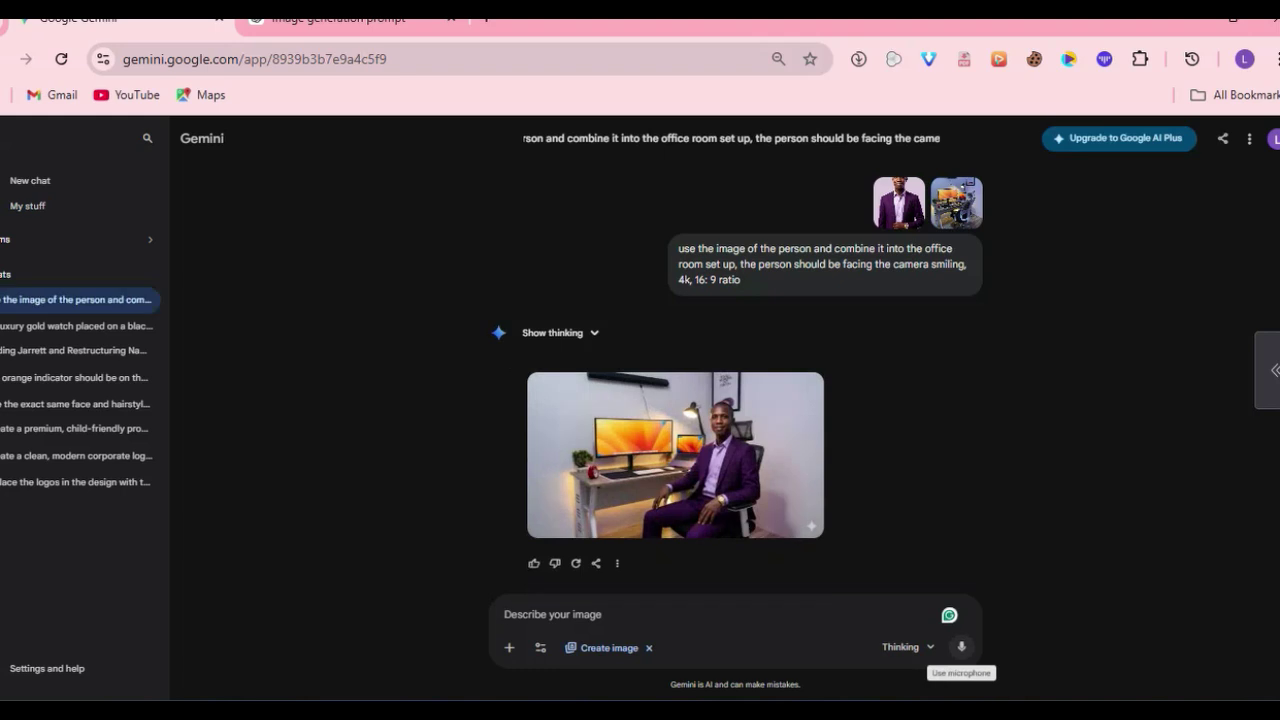
View the generated office image enlarged, and return to the chat
mouse_move(740, 470)
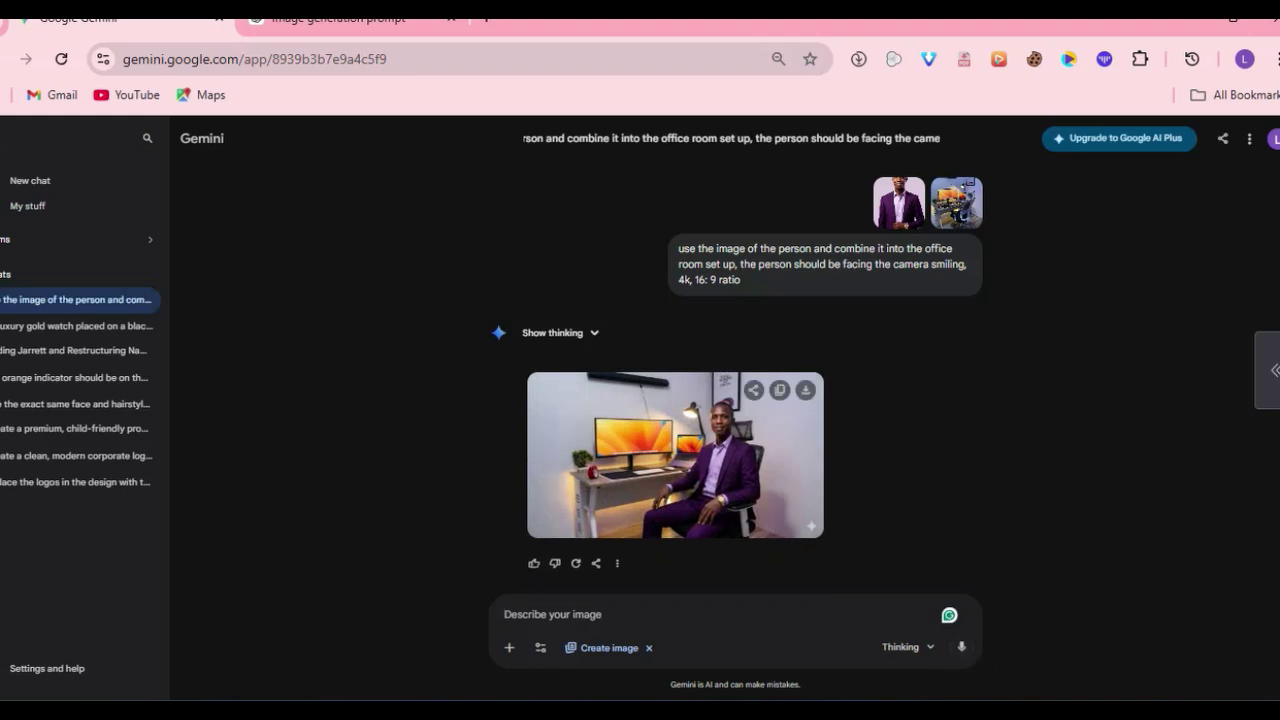
left_click(740, 470)
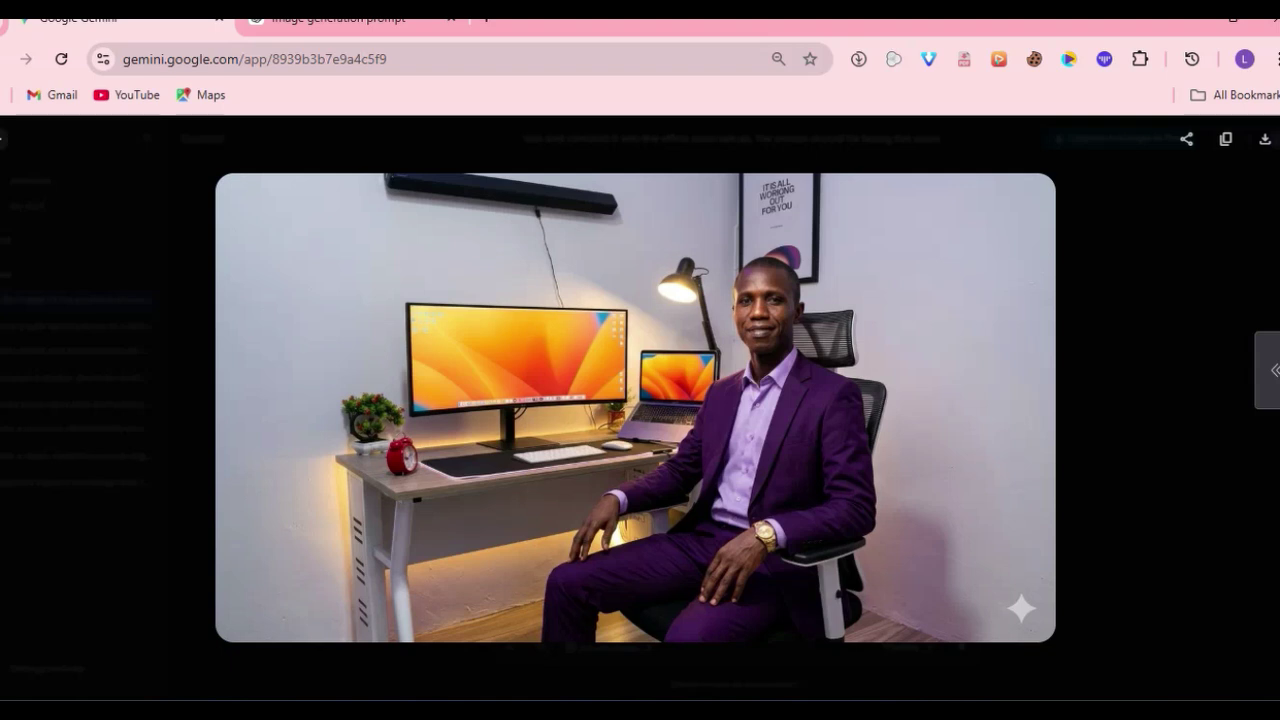
key("Escape")
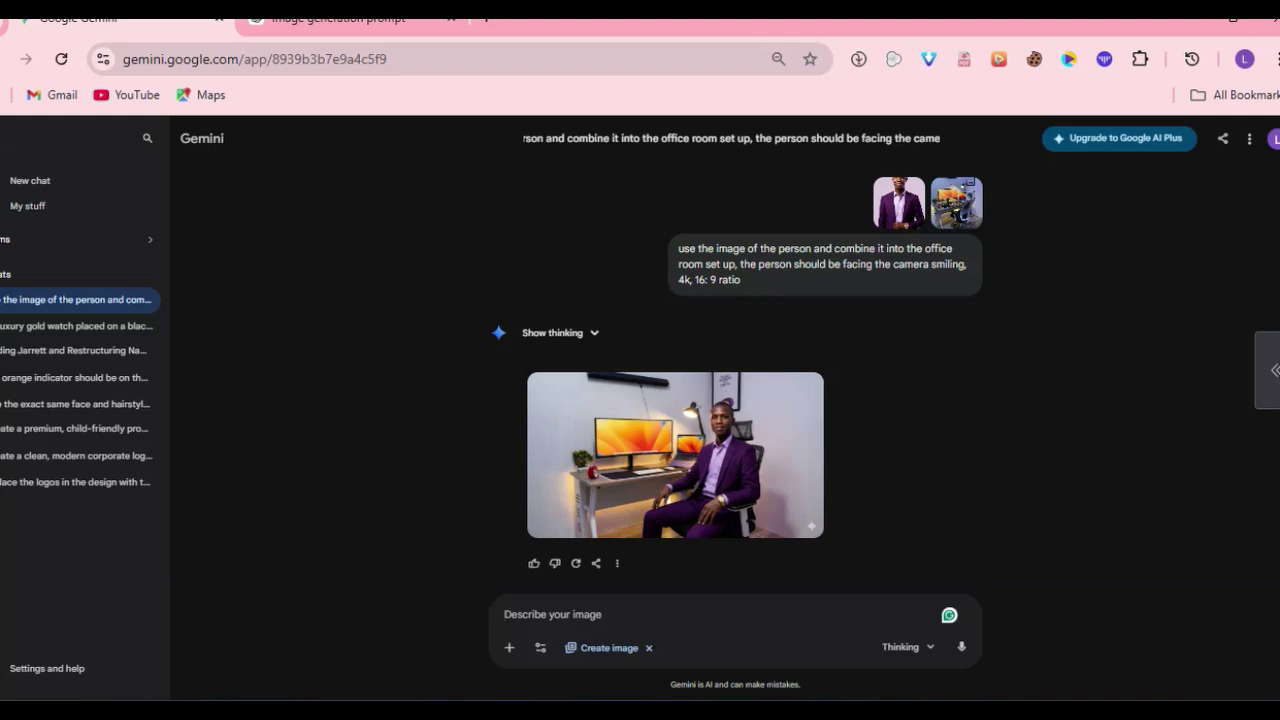
Submit the follow-up prompt "create from the recent generation, the person should be facing the desktop working and typing"
type("cre")
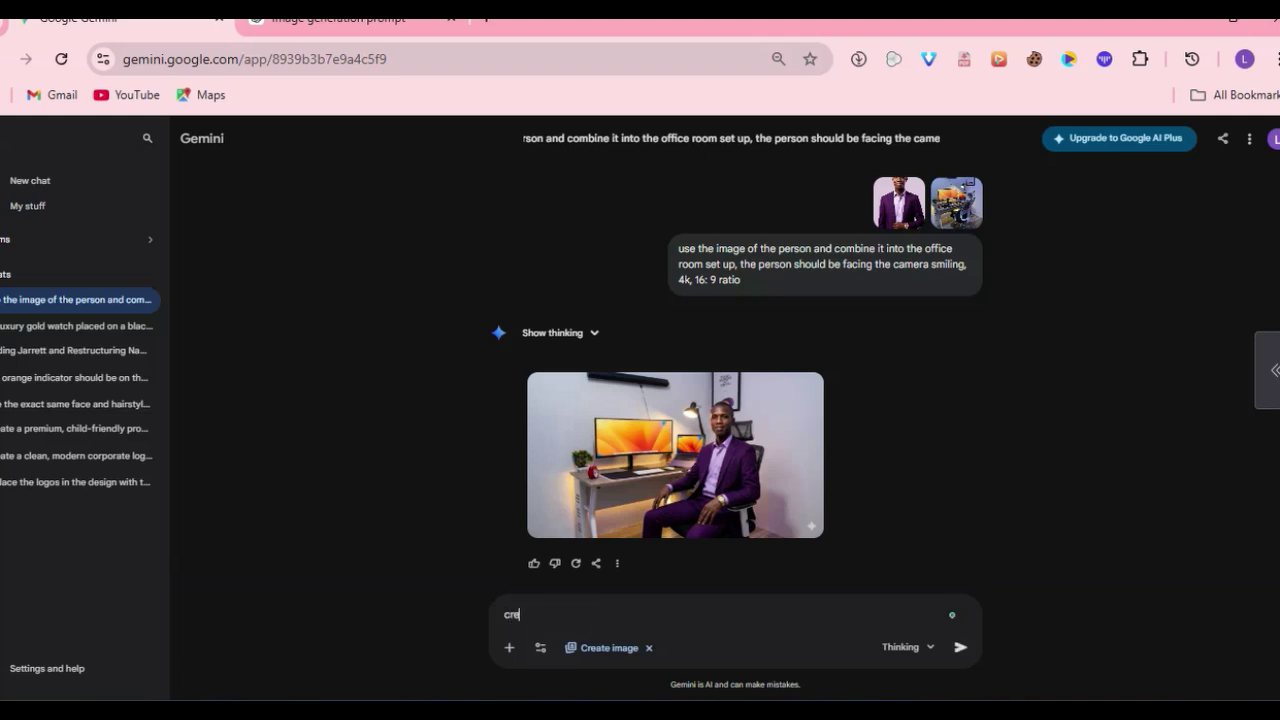
type("ate from the recent genera")
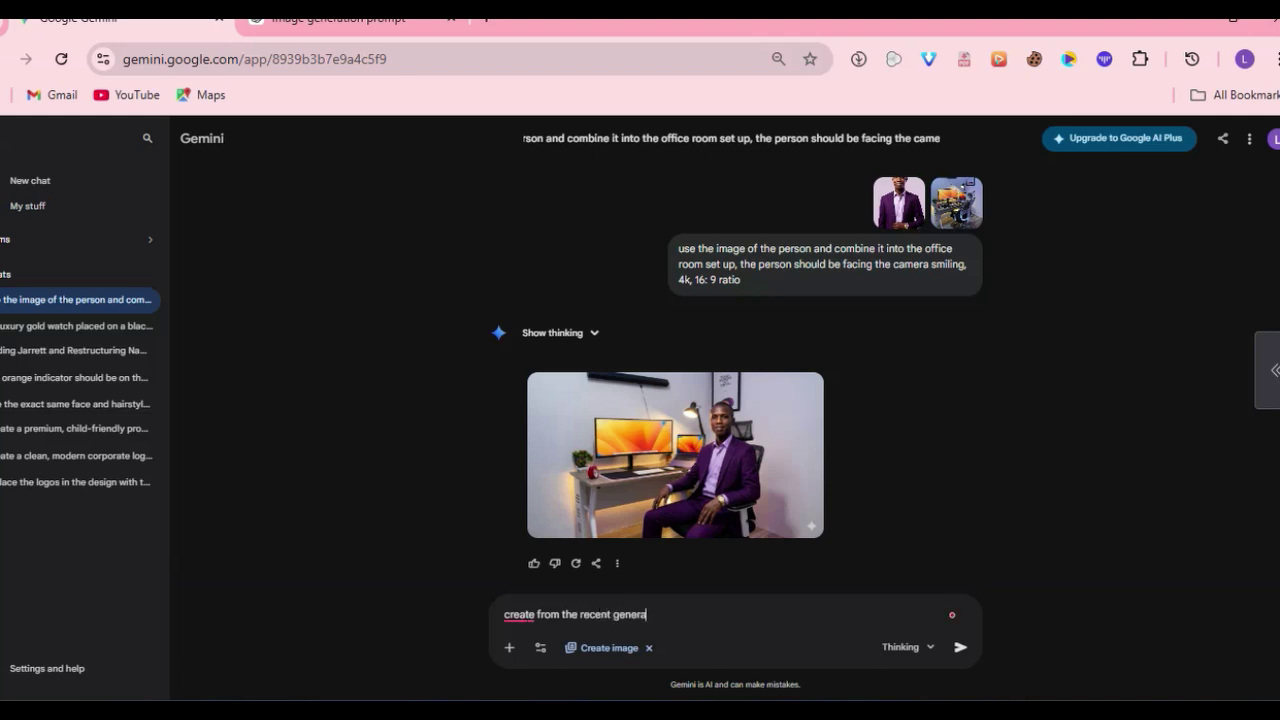
type("tion, the person should be f")
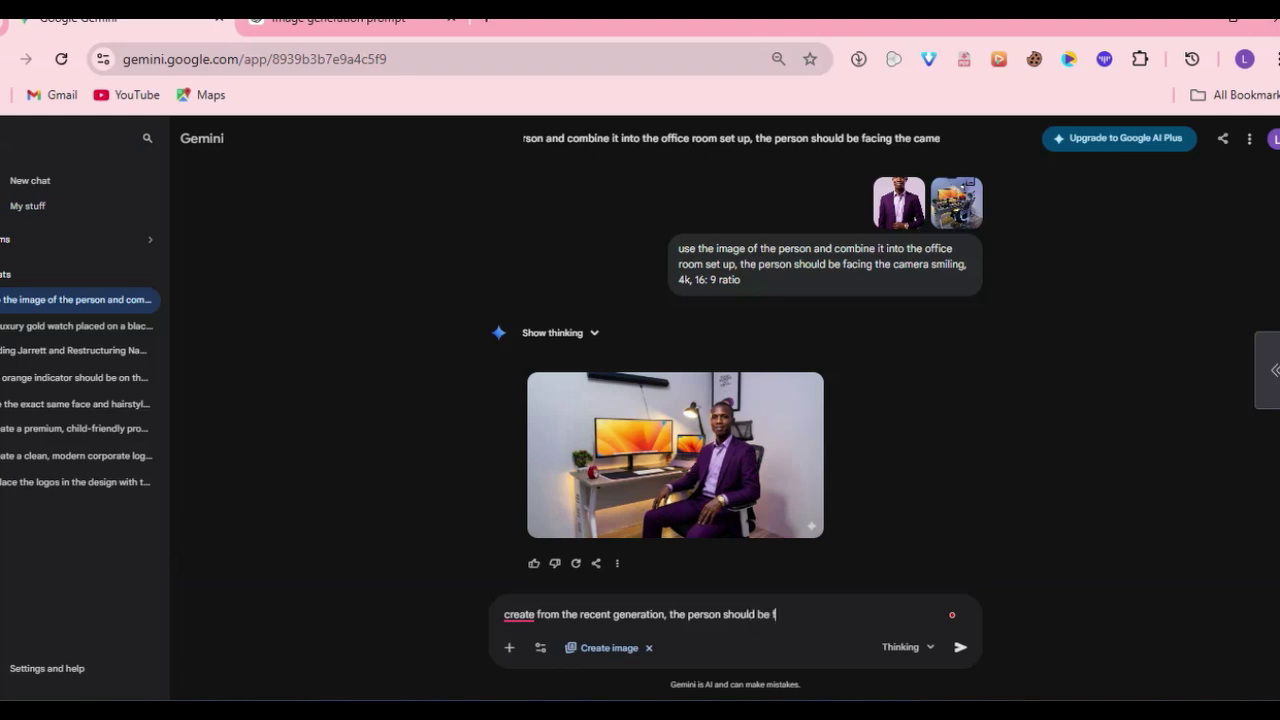
type("acing the desktop")
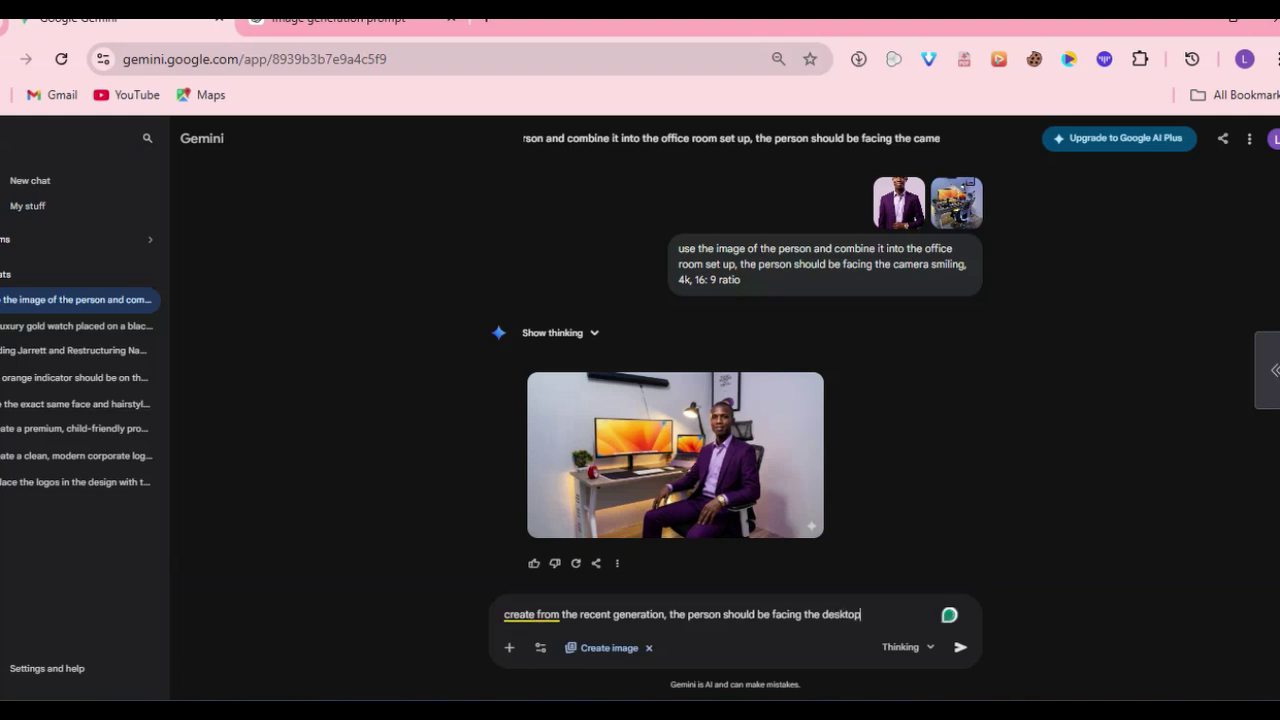
type(" working and tyoing")
key("BackSpace")
key("BackSpace")
key("BackSpace")
key("BackSpace")
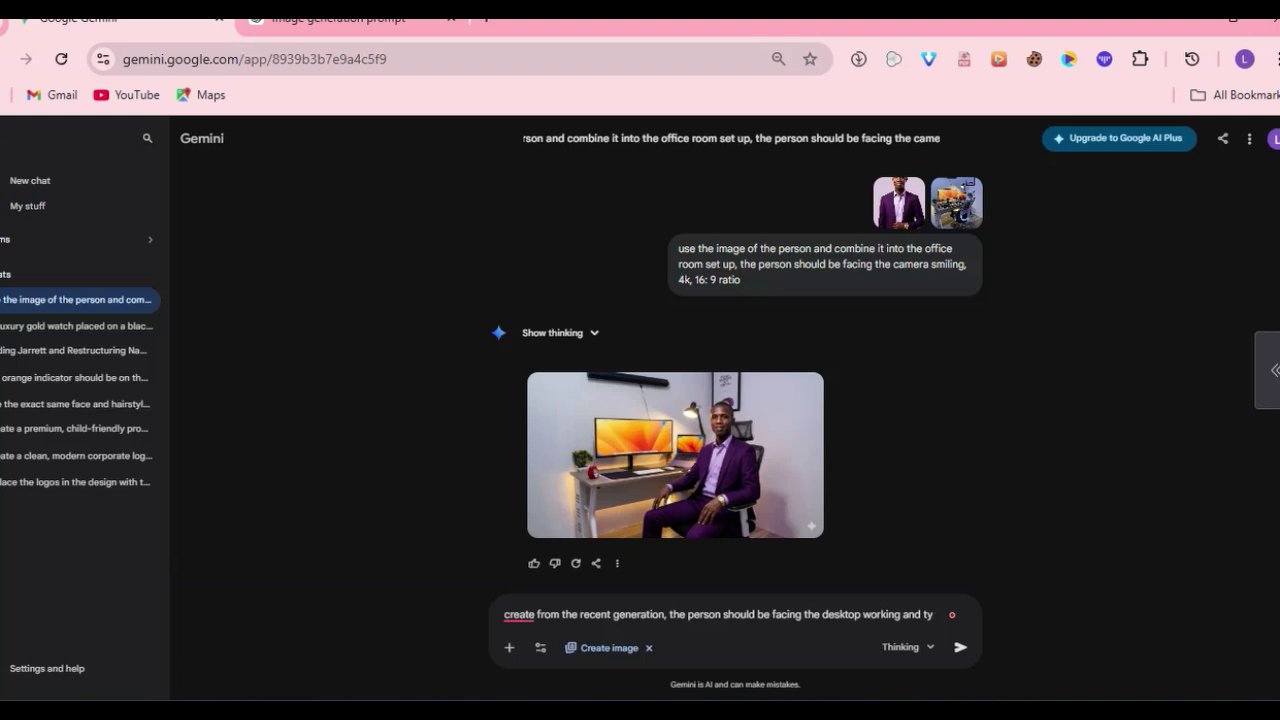
type("ping")
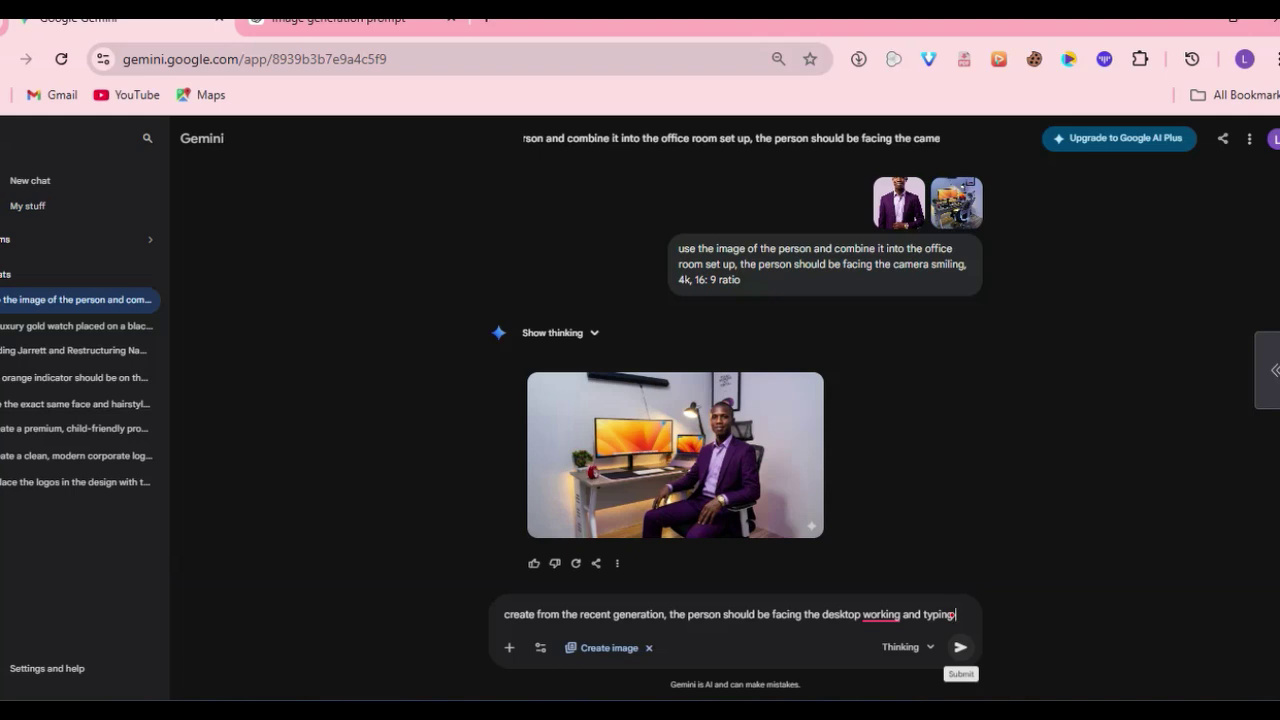
left_click(958, 646)
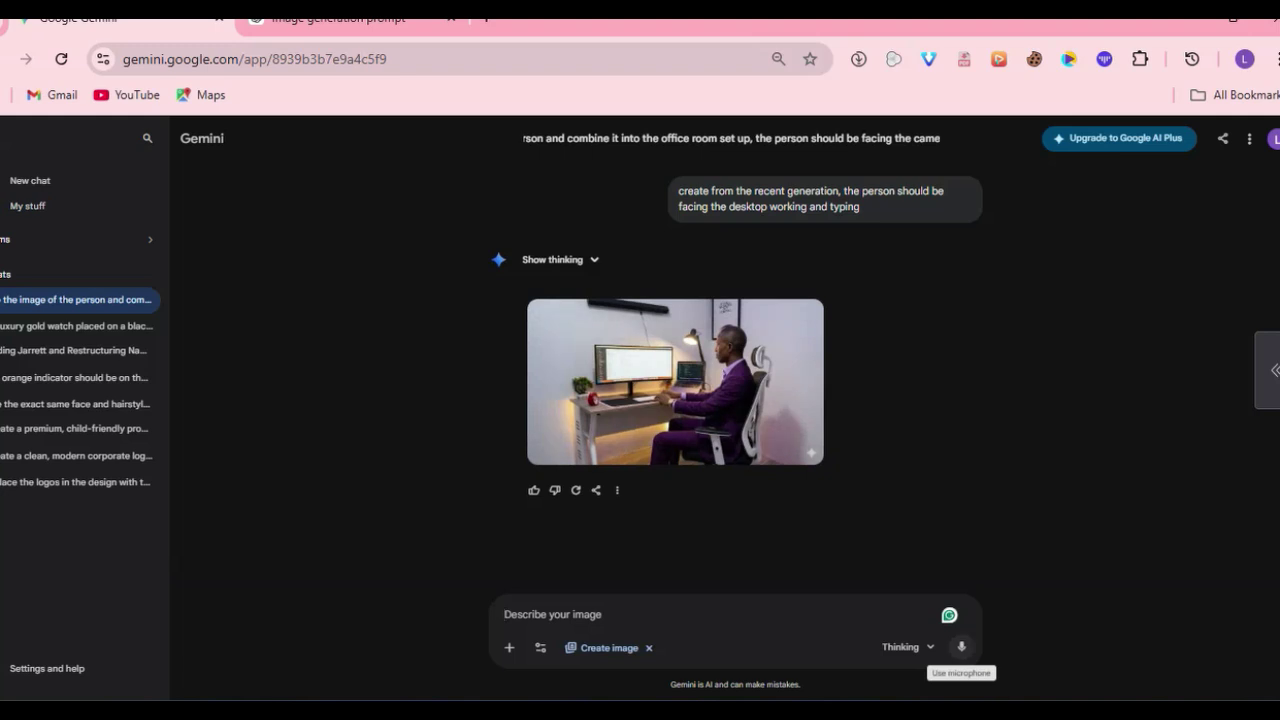
View the generated image of the person typing at the desk enlarged, and return to the chat
left_click(675, 380)
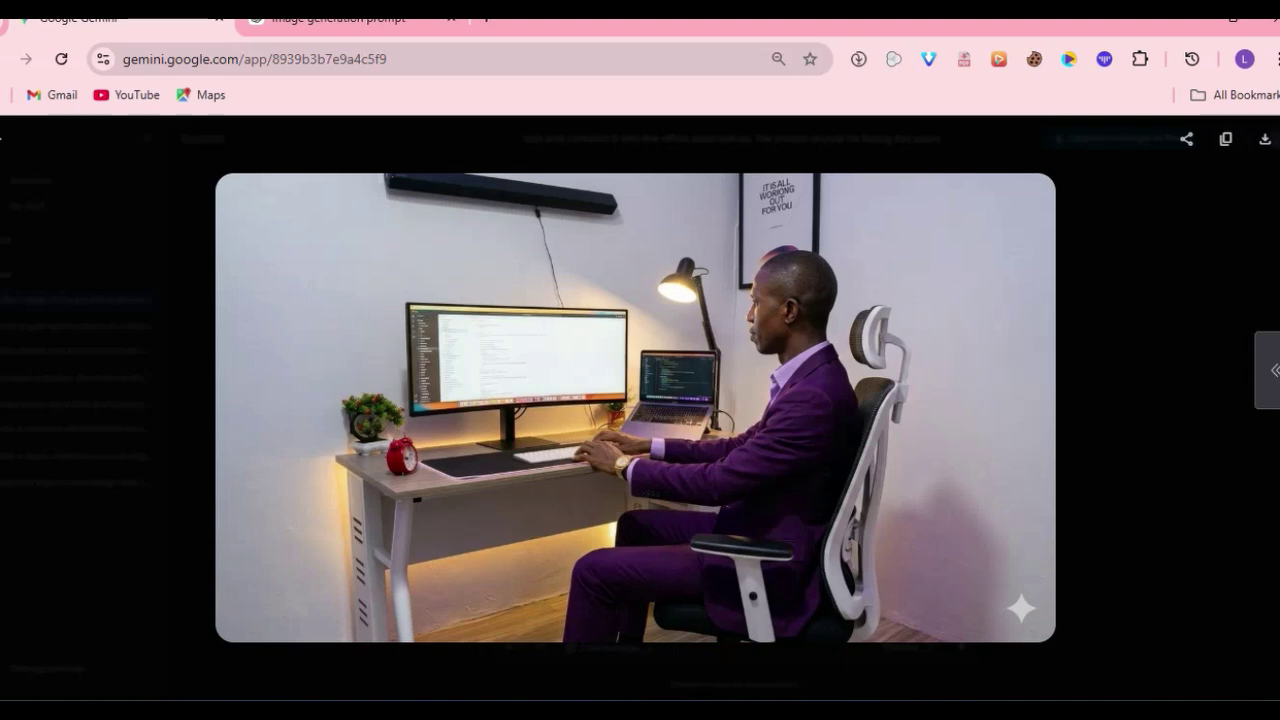
left_click(4, 138)
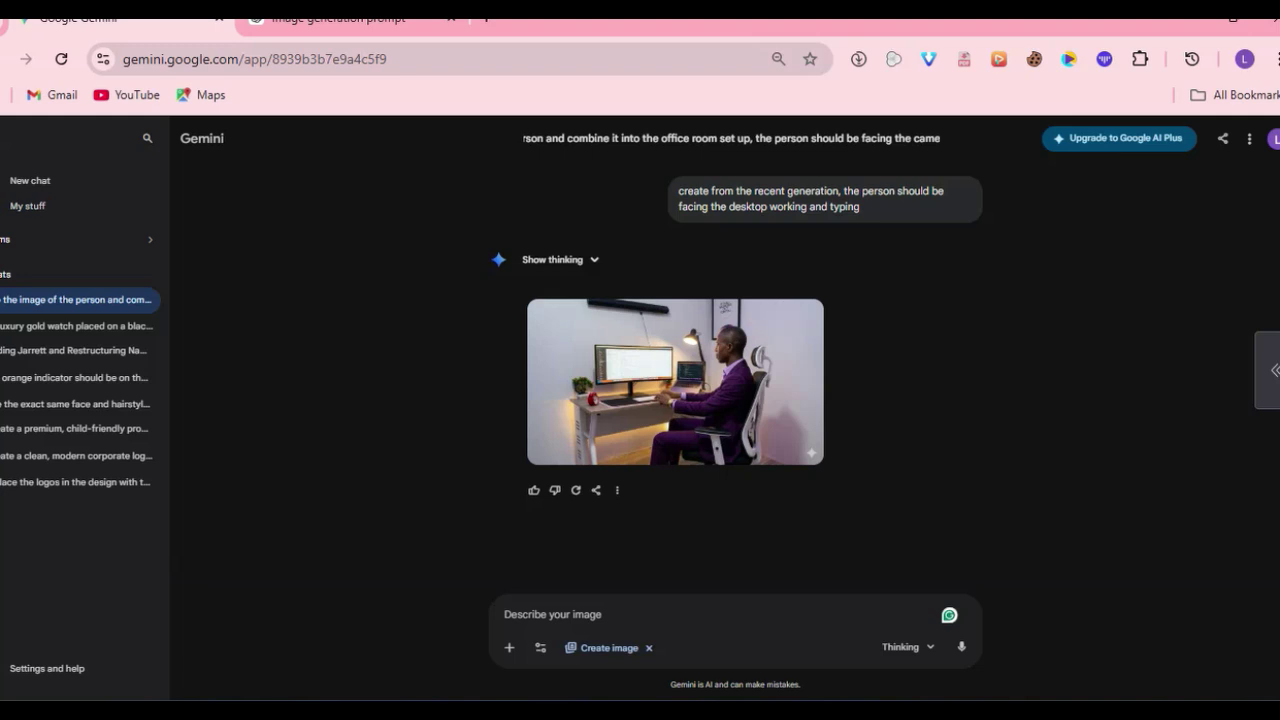
Switch to the browser window showing Fiverr and open pinterest.com in a new tab
mouse_move(805, 317)
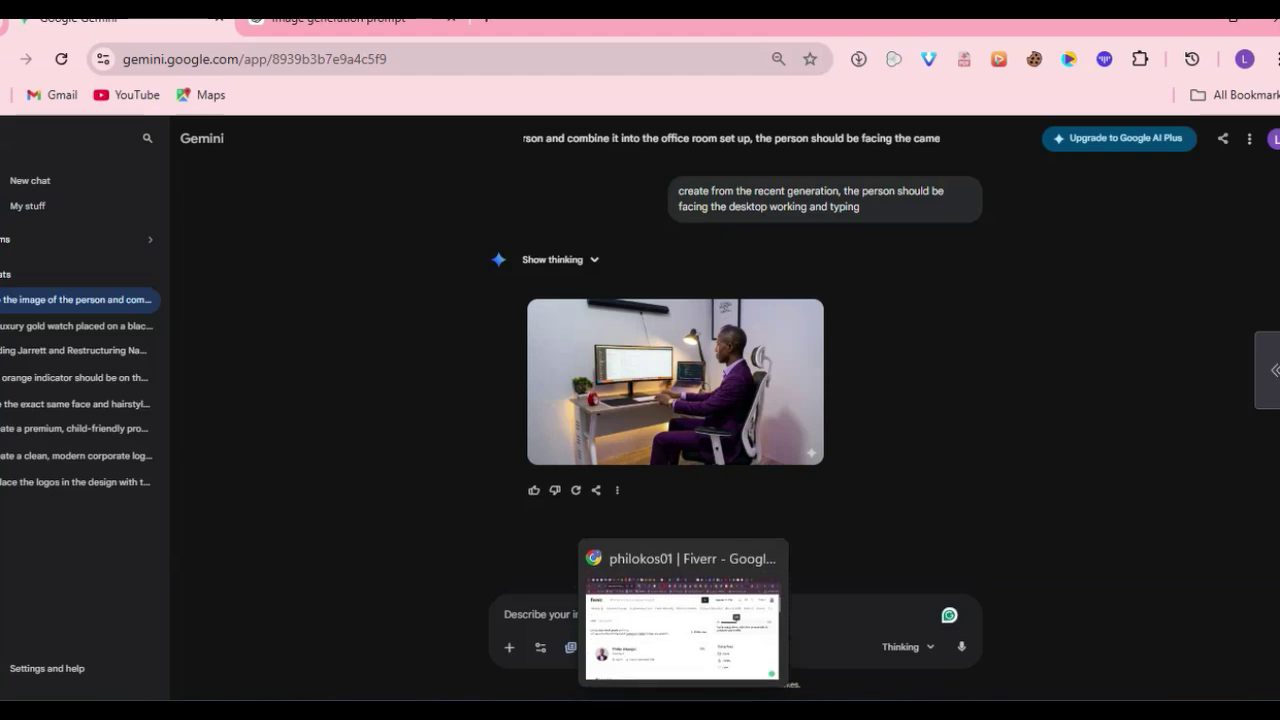
left_click(683, 712)
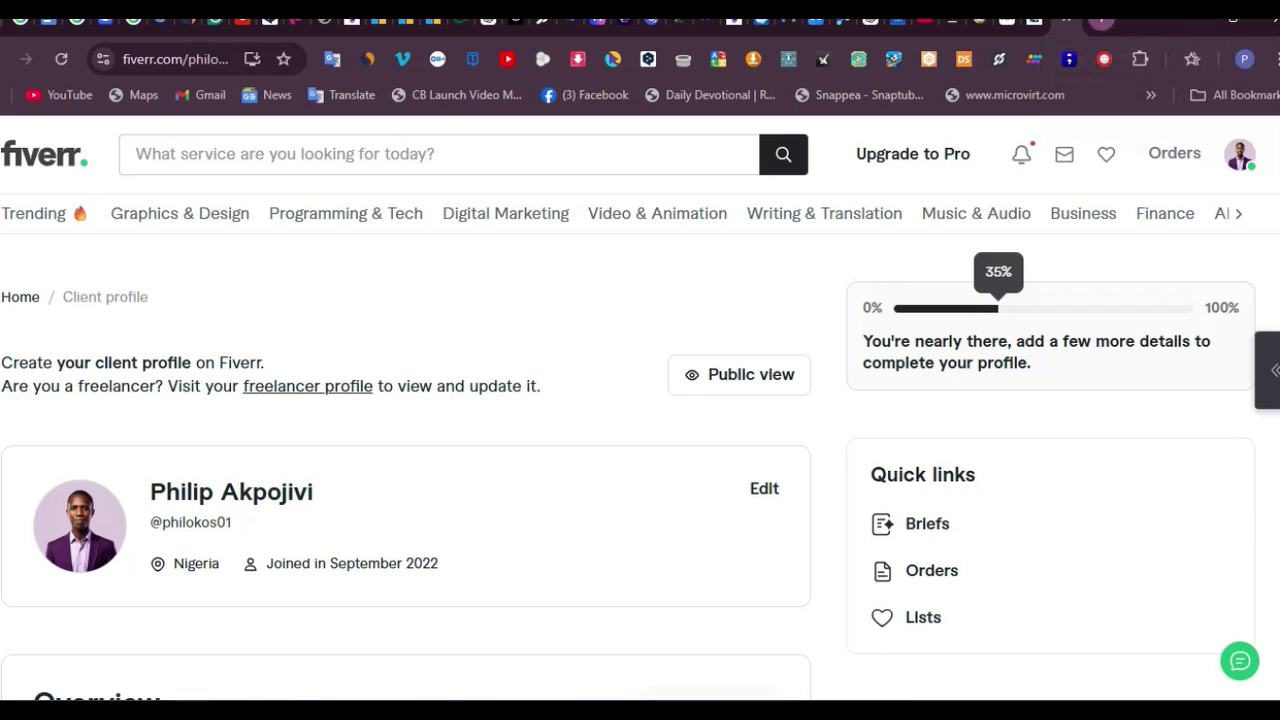
left_click(1101, 18)
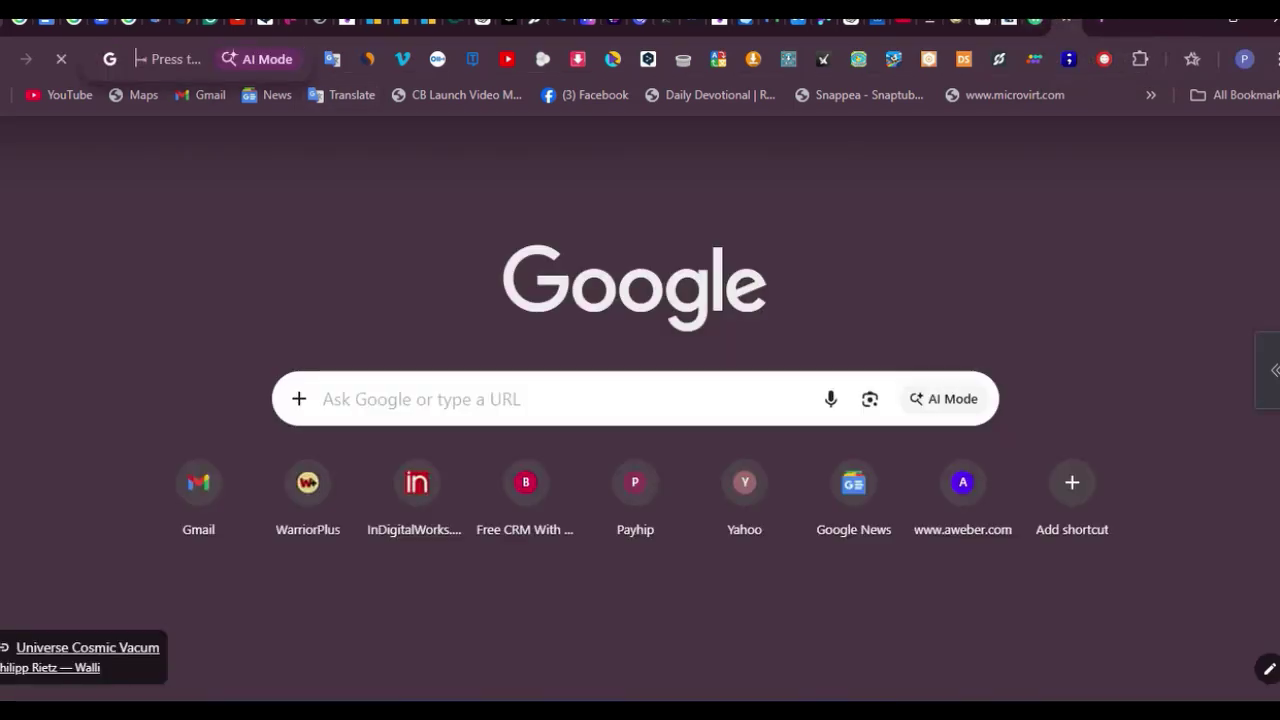
type("pinte")
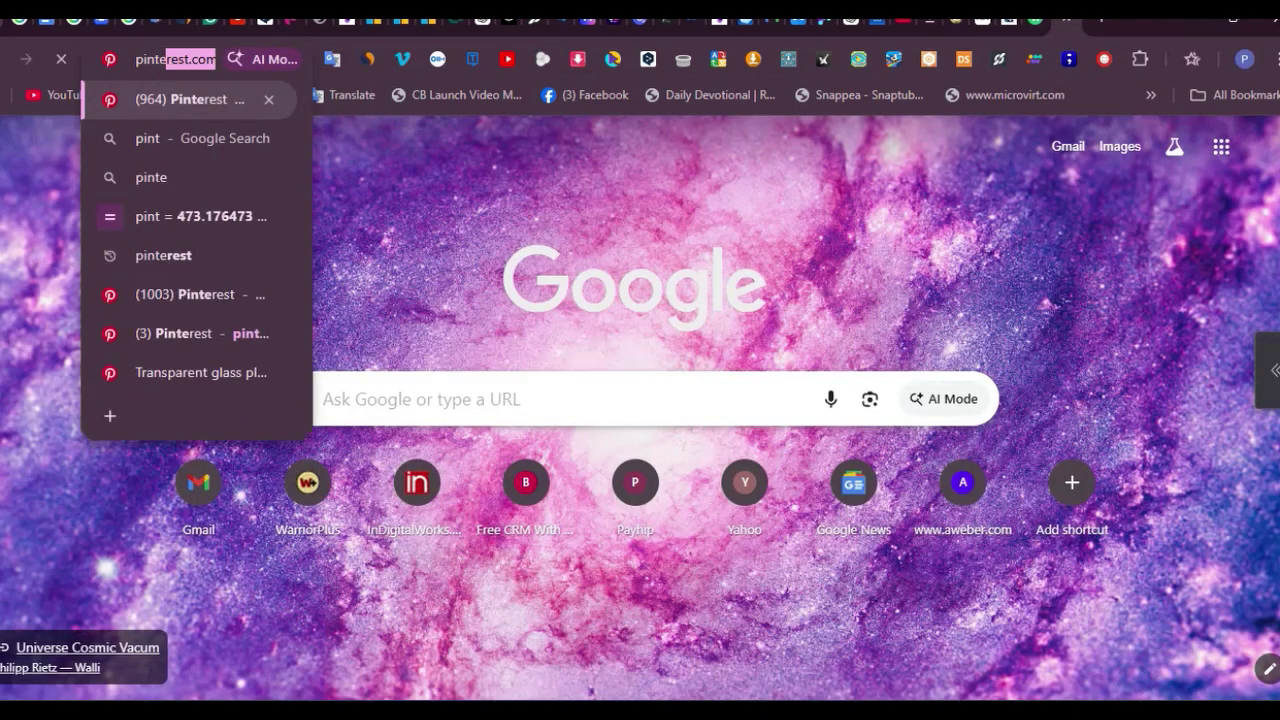
type("rest.")
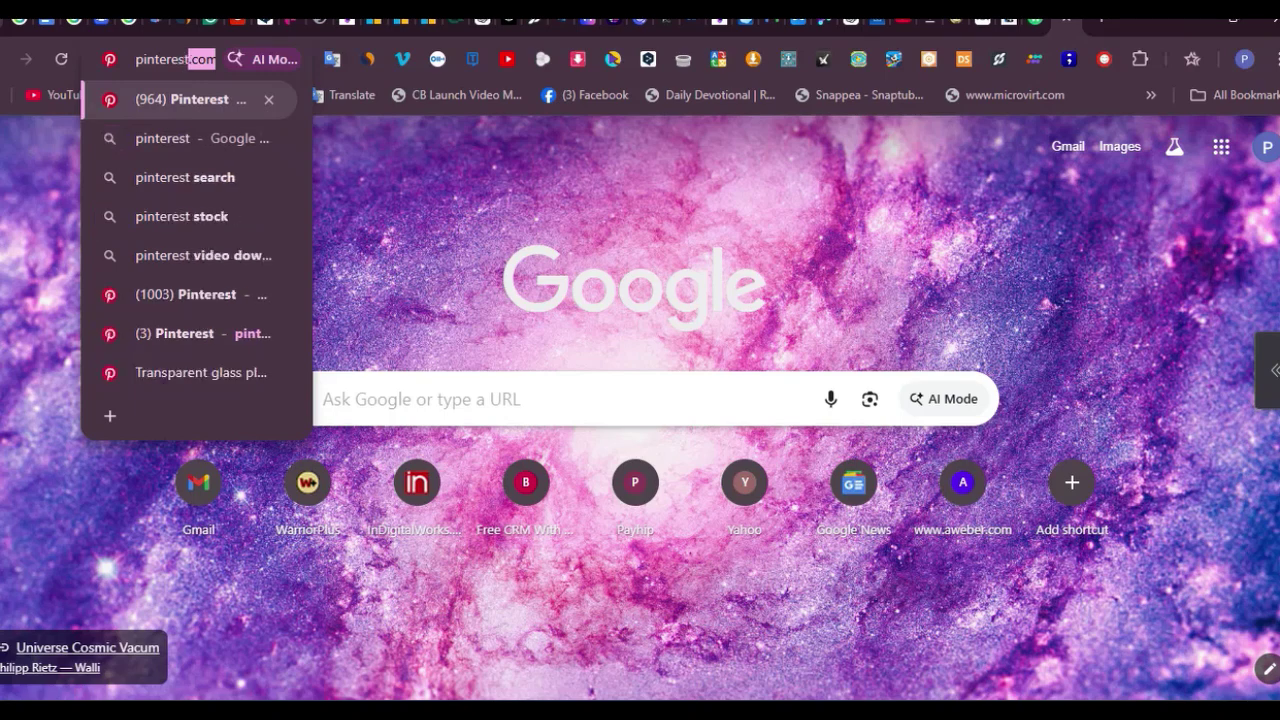
type("com")
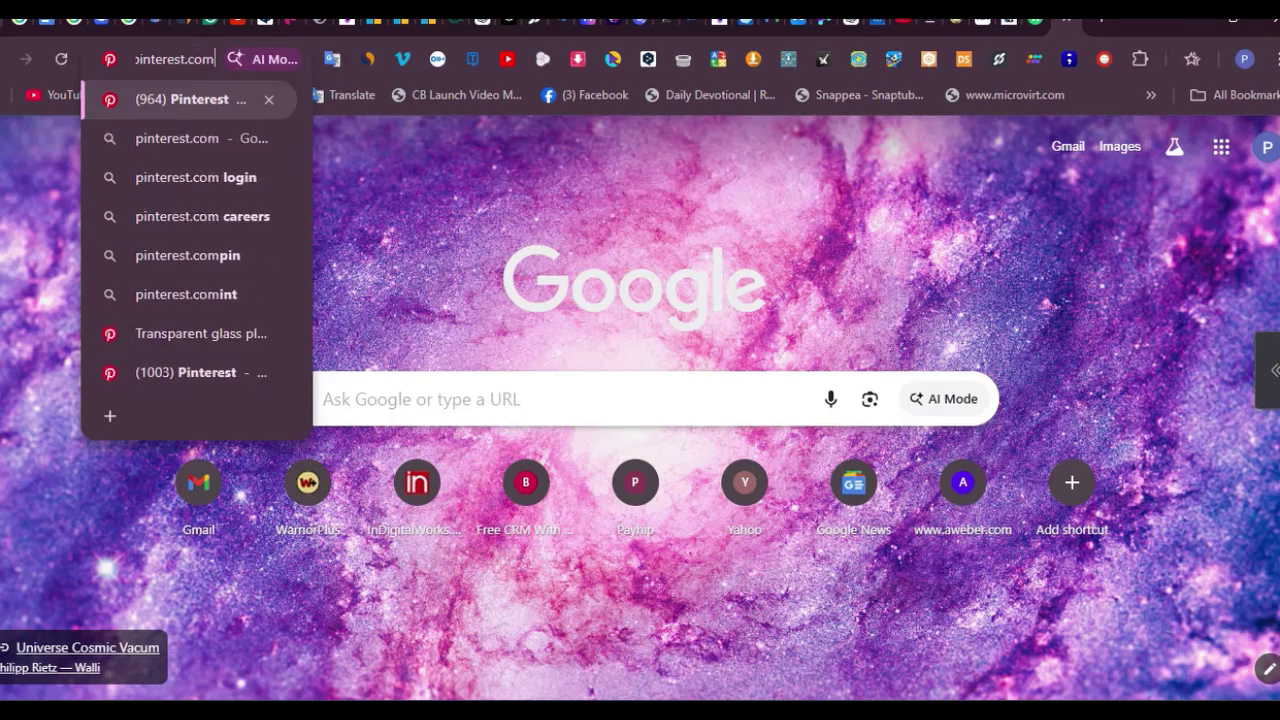
key("Return")
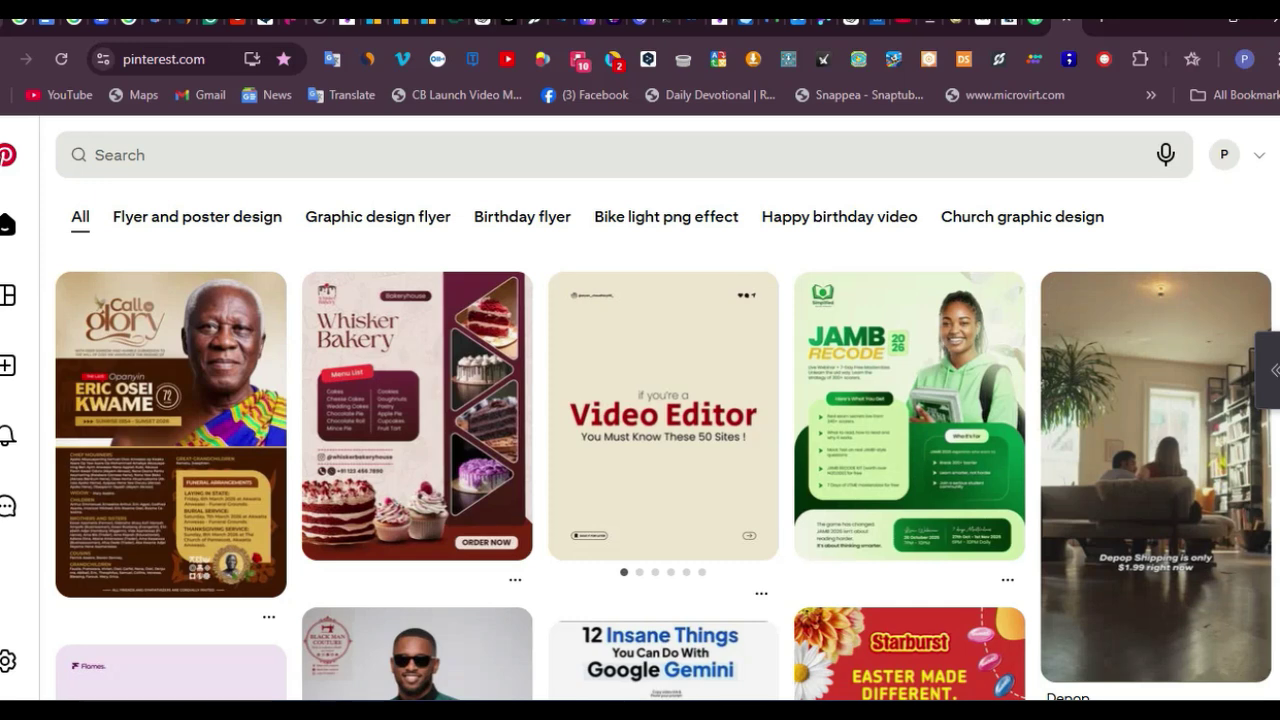
View the green JAMB Recode 2026 flyer pin enlarged and download its image
mouse_move(910, 416)
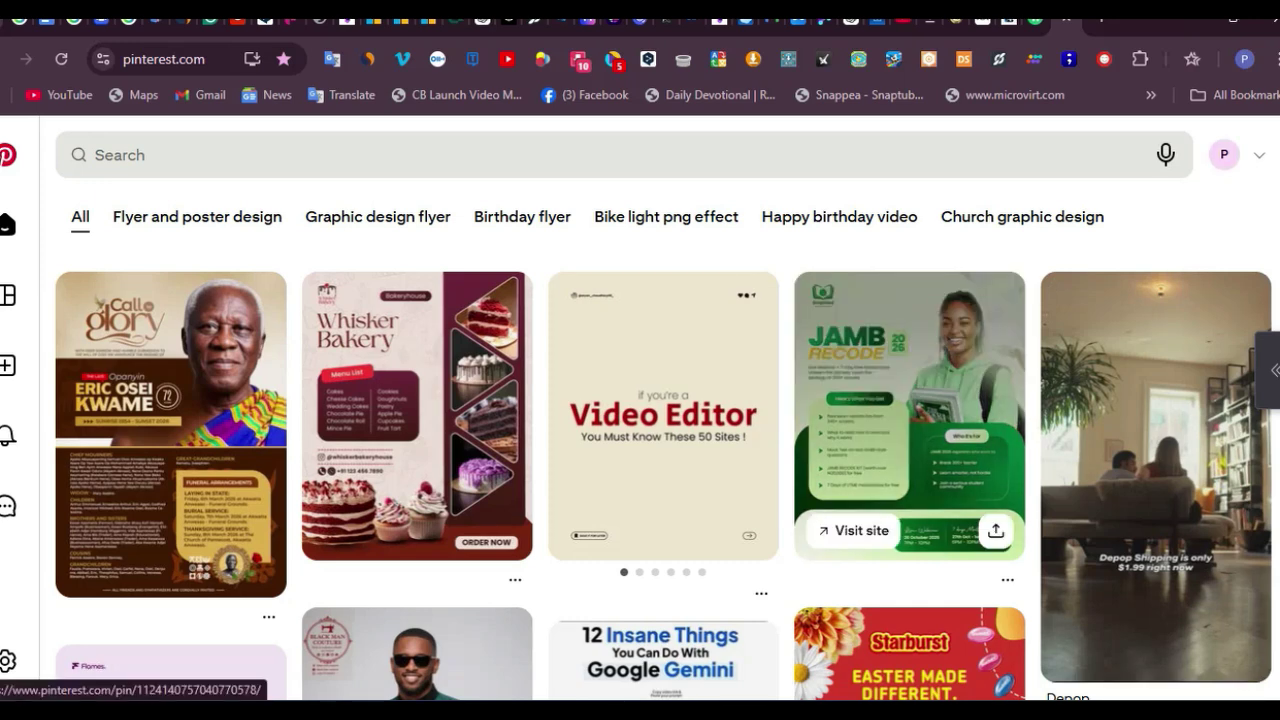
left_click(910, 416)
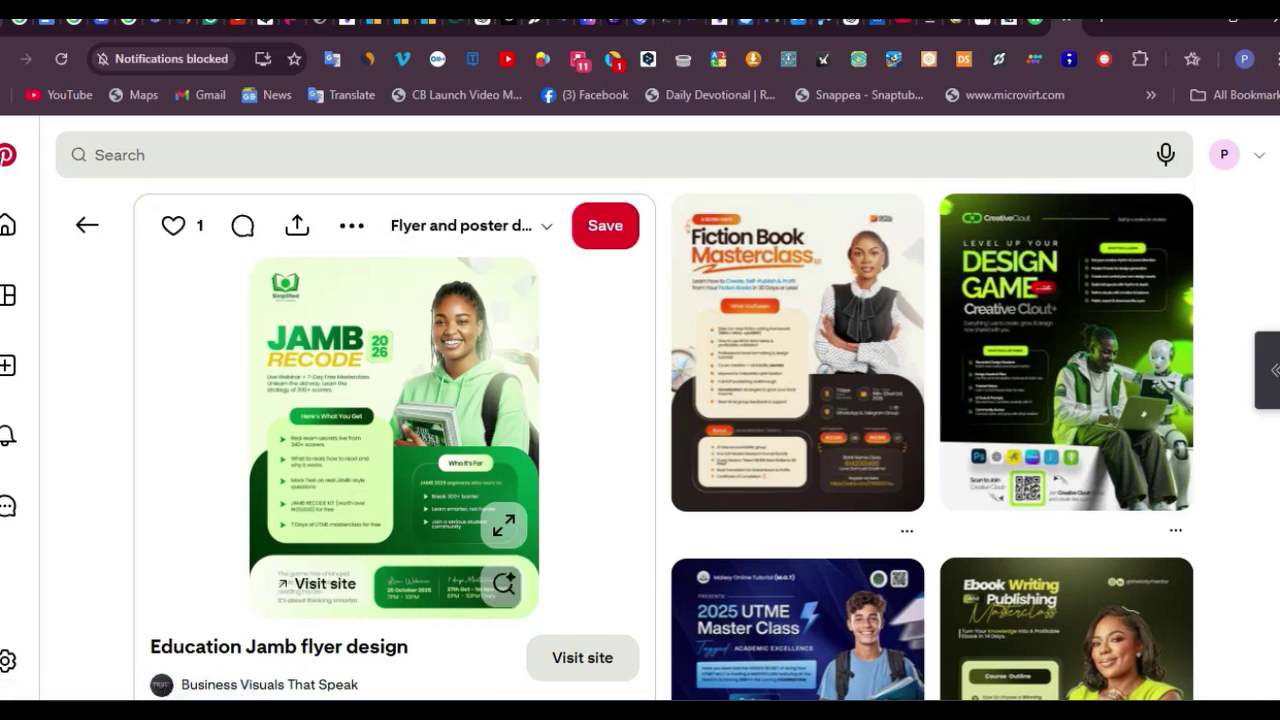
left_click(459, 525)
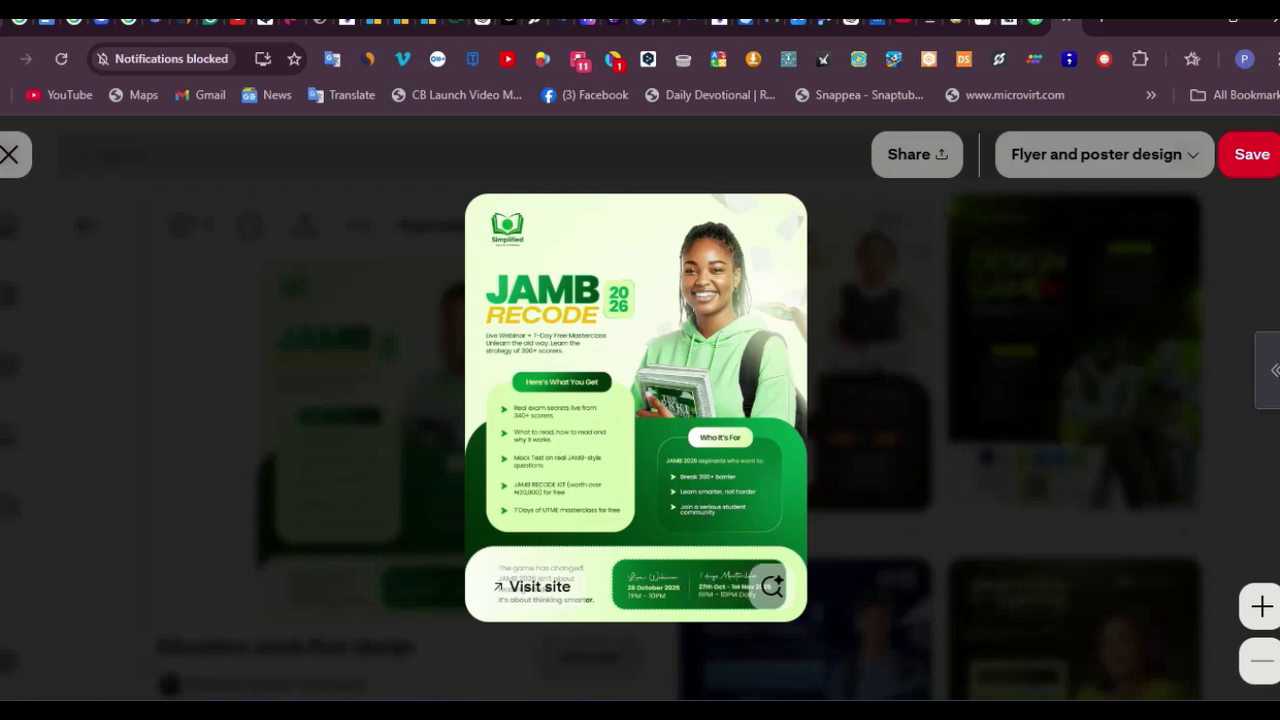
key("ctrl+plus")
key("ctrl+plus")
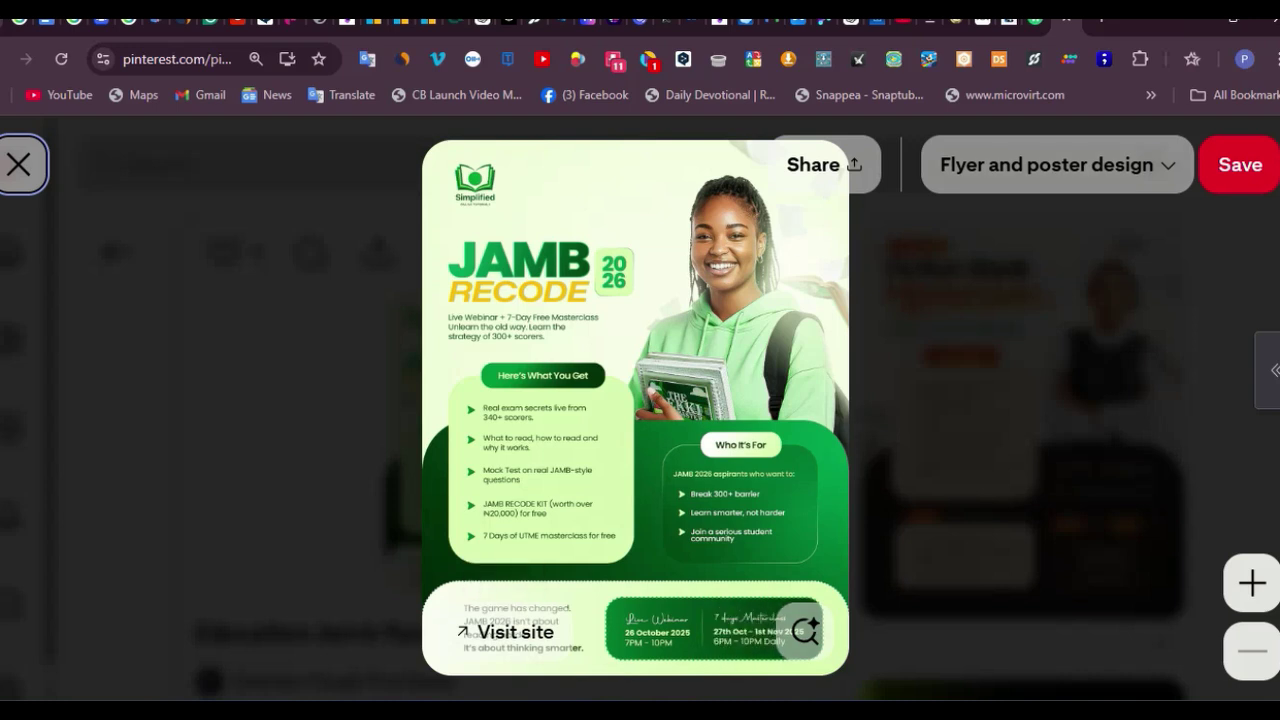
key("Escape")
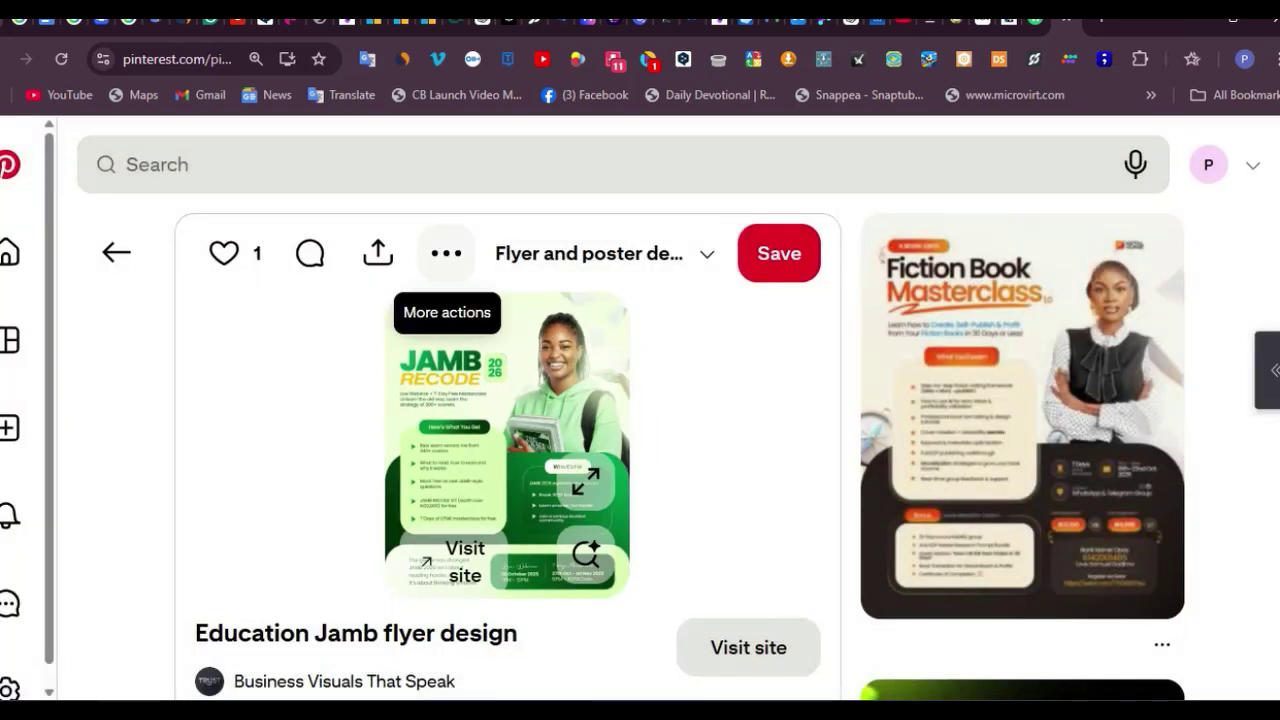
left_click(446, 253)
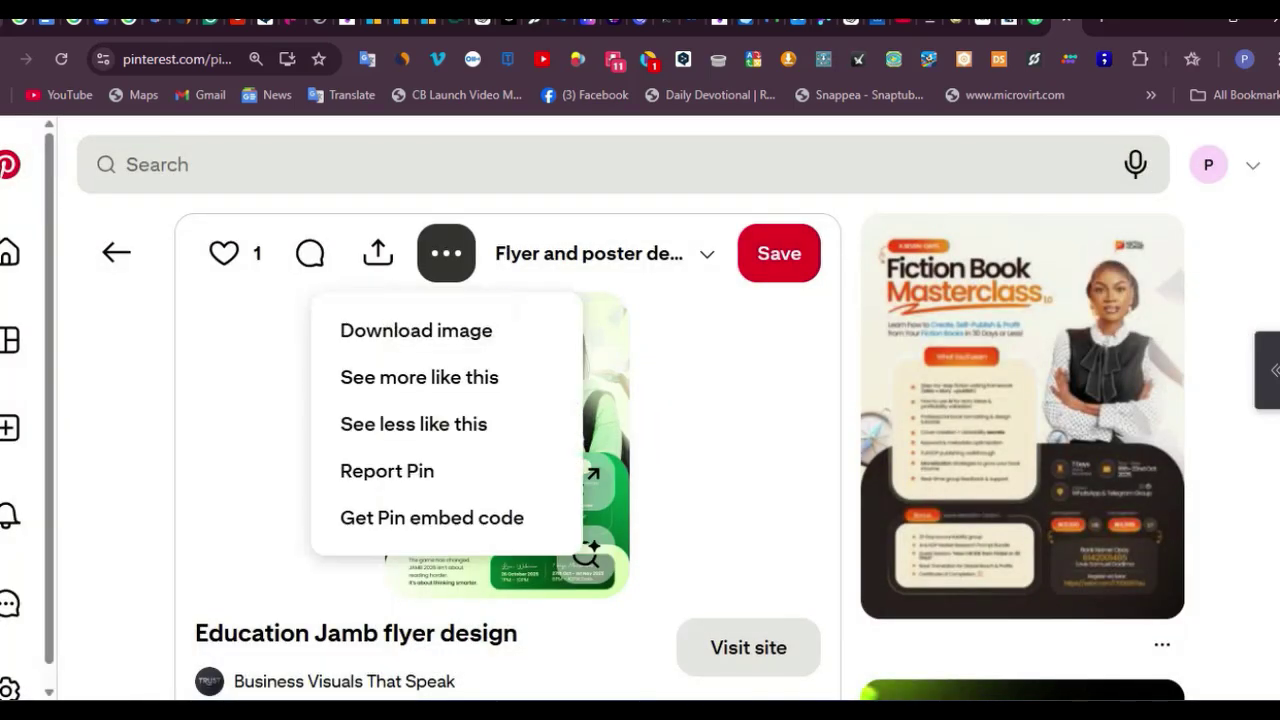
left_click(416, 330)
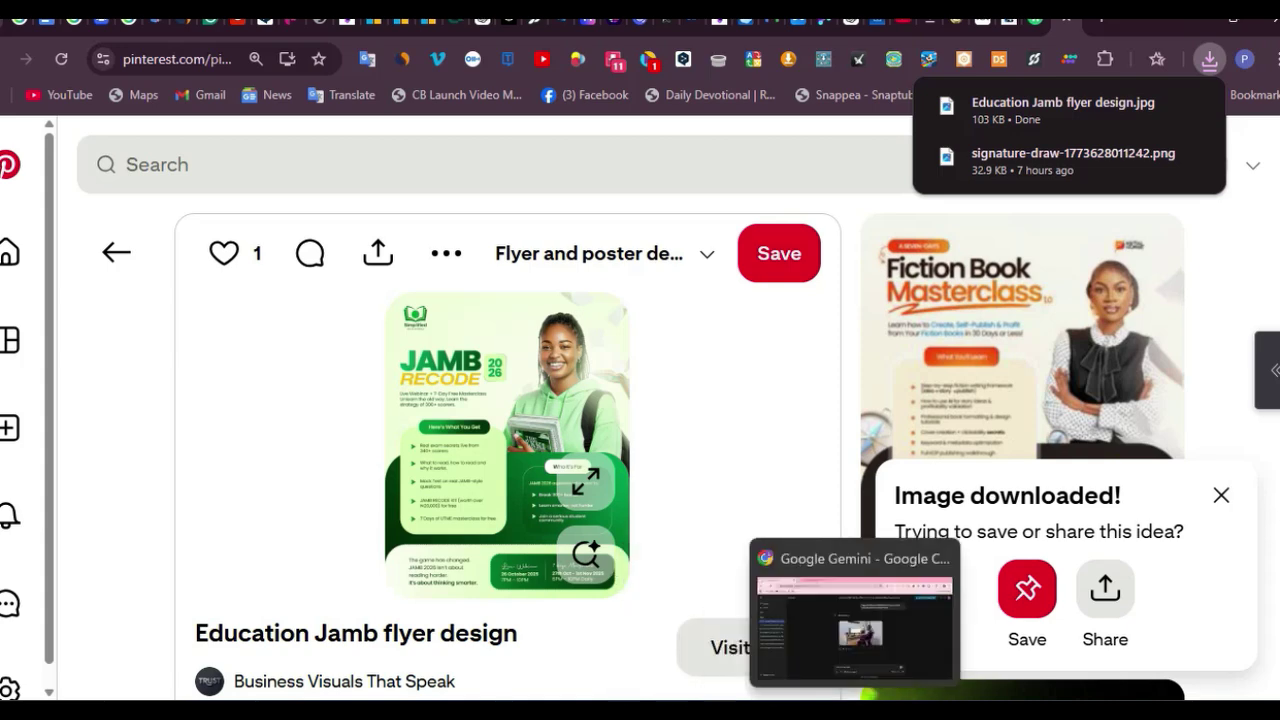
Switch to the ChatGPT conversation and attach the image "Education Jamb flyer design" from the Downloads folder
left_click(855, 712)
left_click(340, 18)
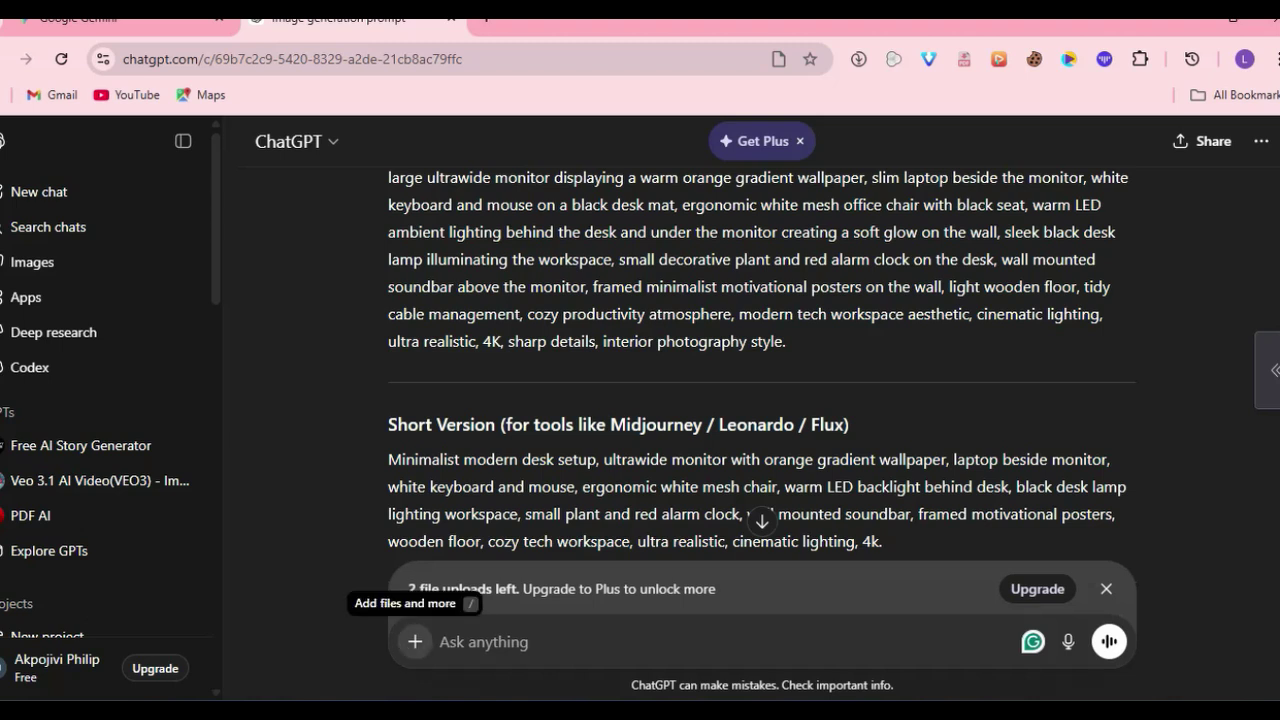
left_click(415, 641)
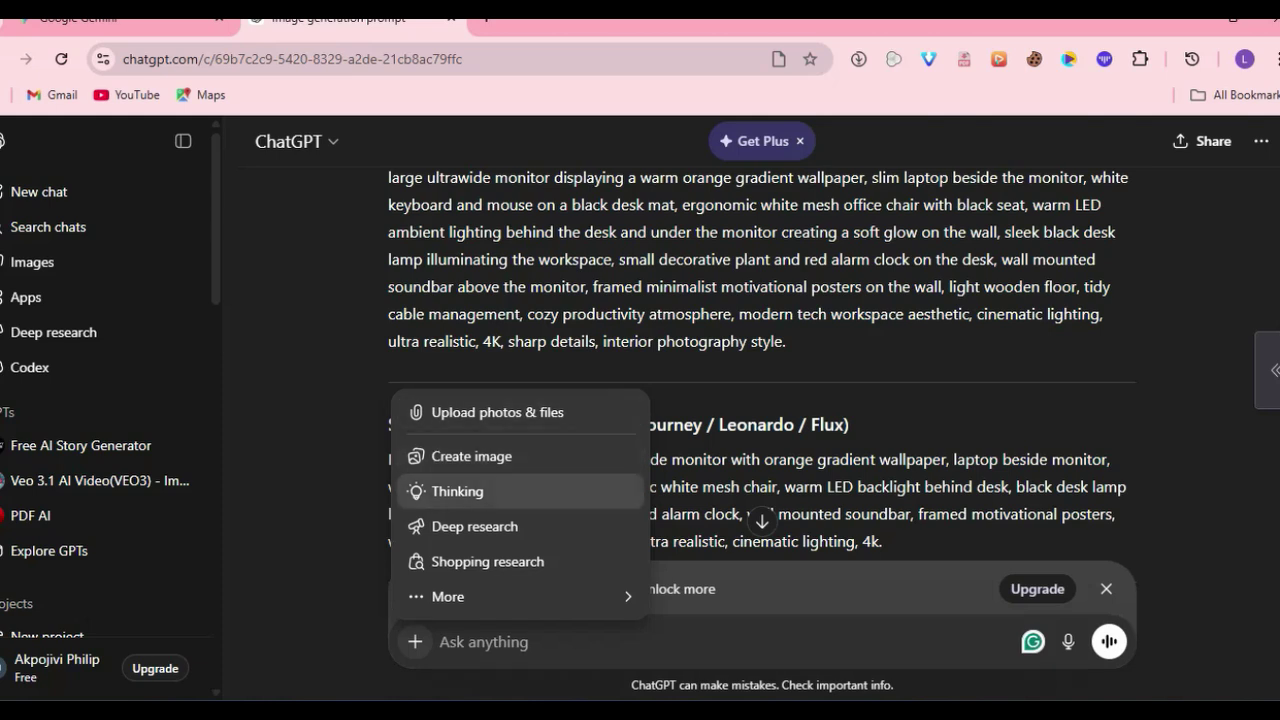
mouse_move(520, 596)
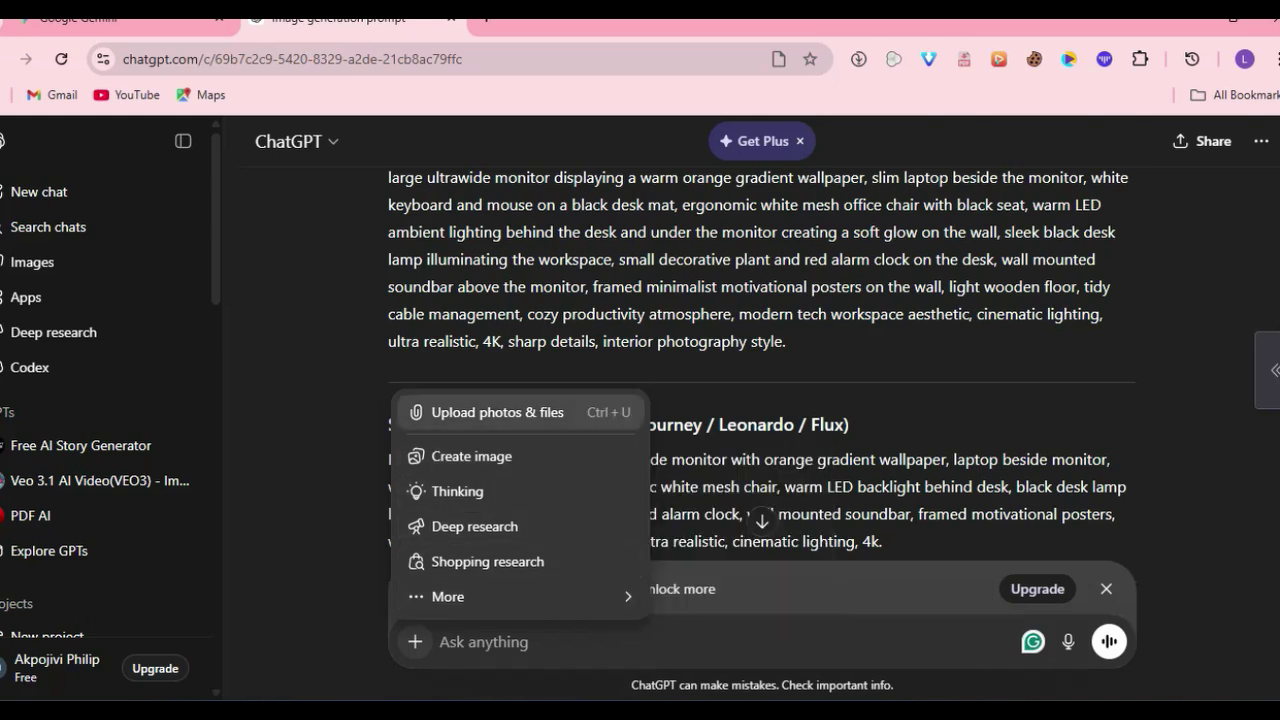
left_click(497, 412)
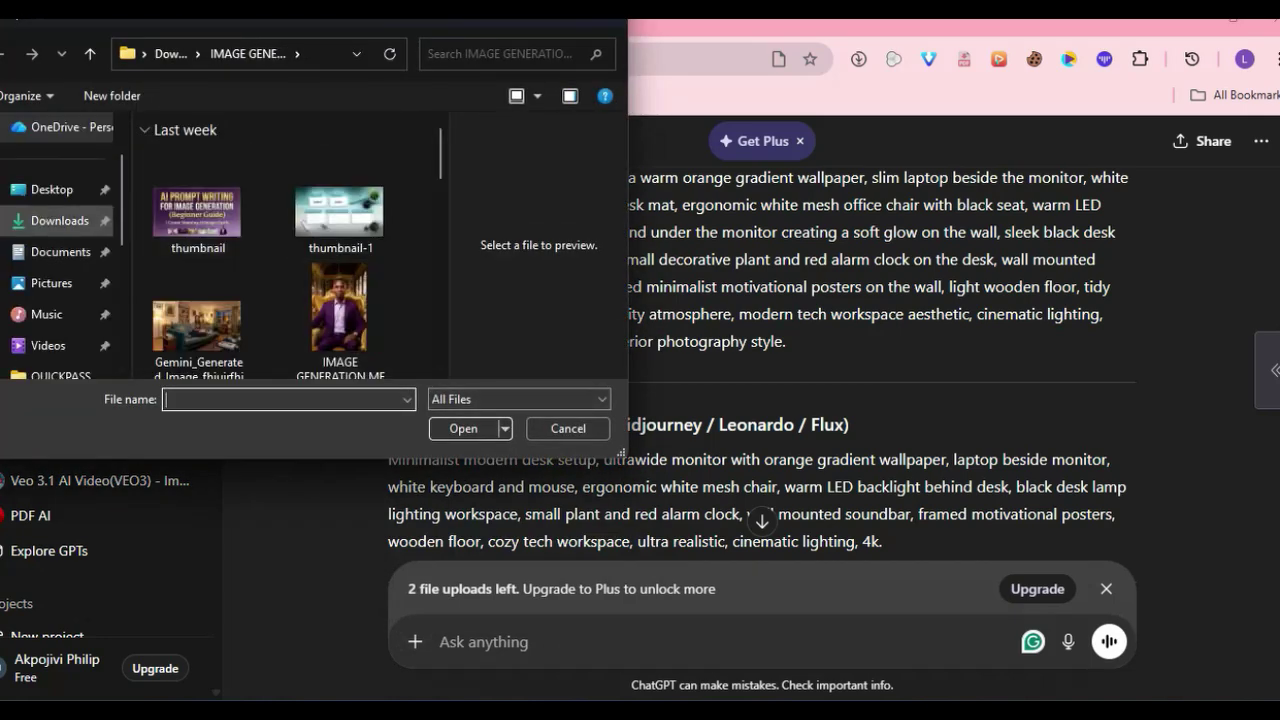
left_click(60, 221)
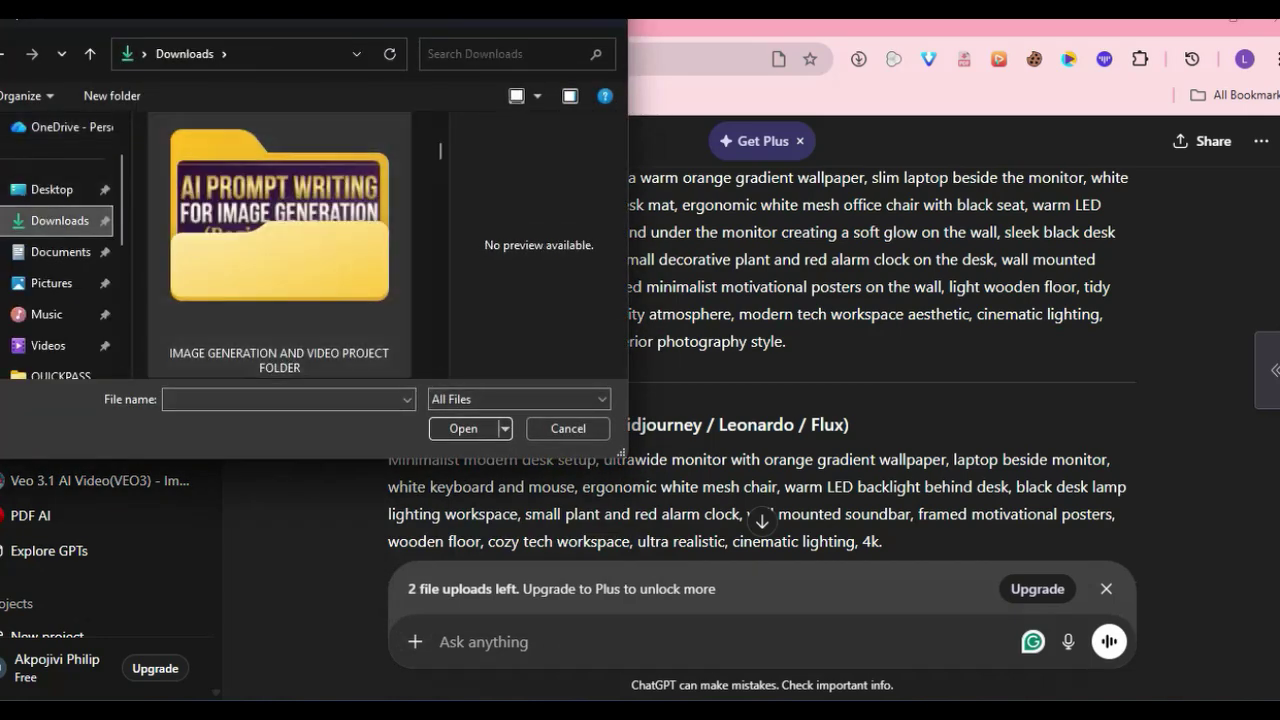
left_click(277, 265)
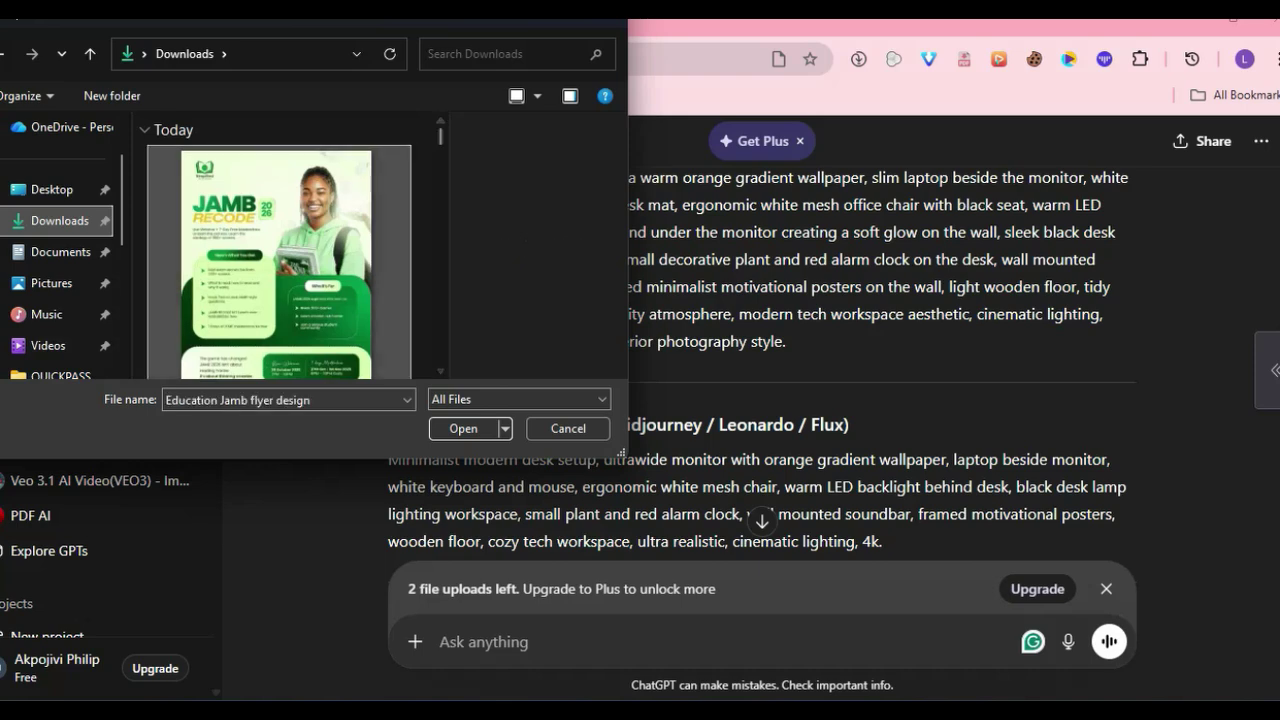
left_click(463, 428)
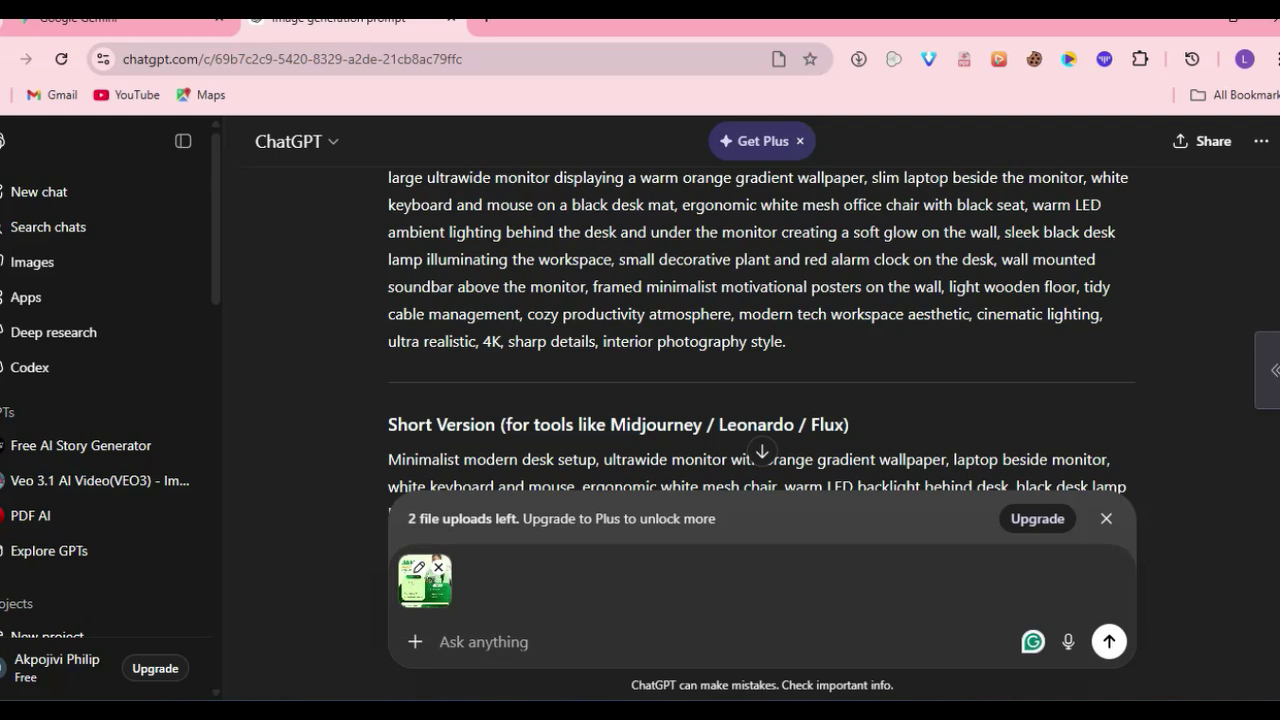
Submit the request "give me the prompt for this attached flyer" with the attached image
type("give ")
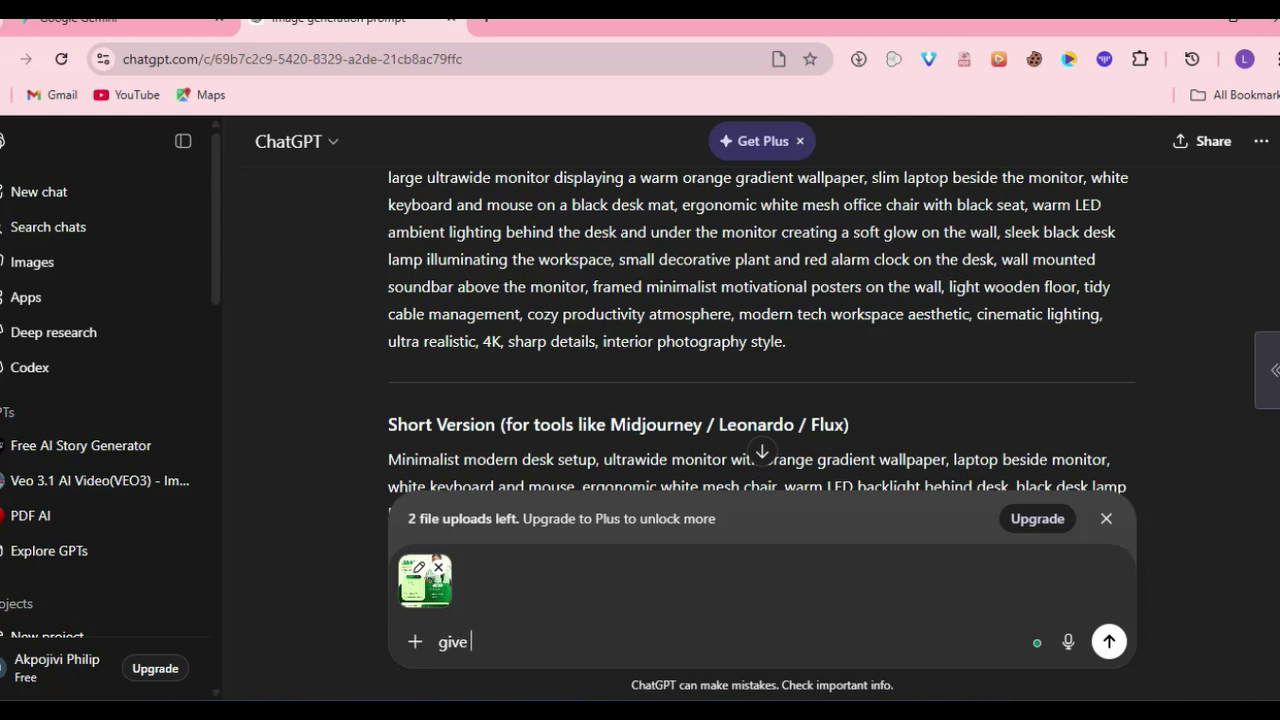
type("me the promp")
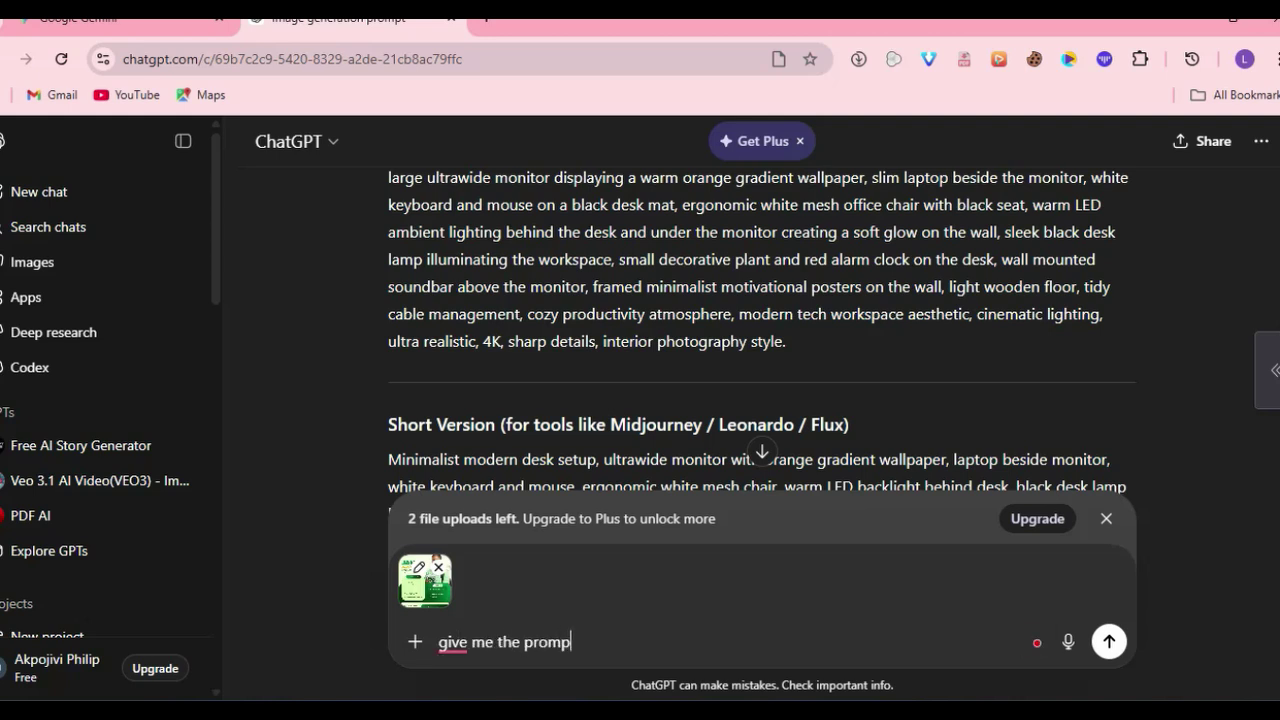
type("t for thi")
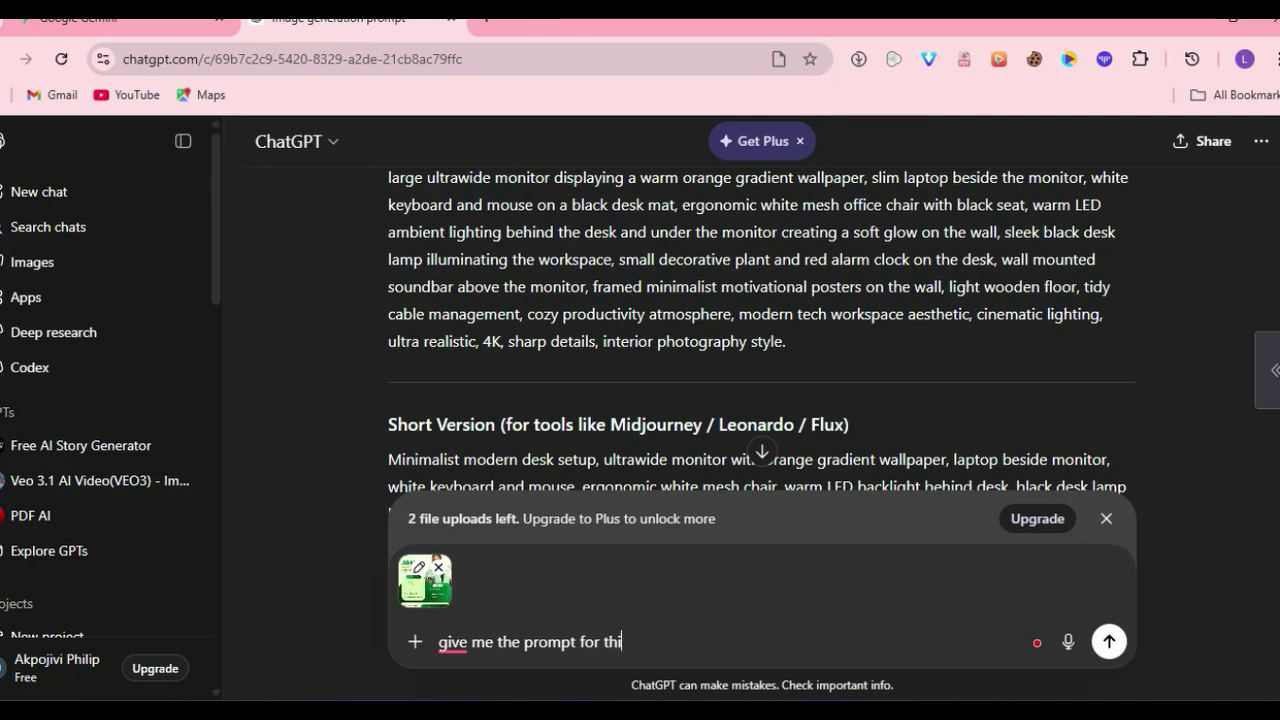
type("s attached flyer")
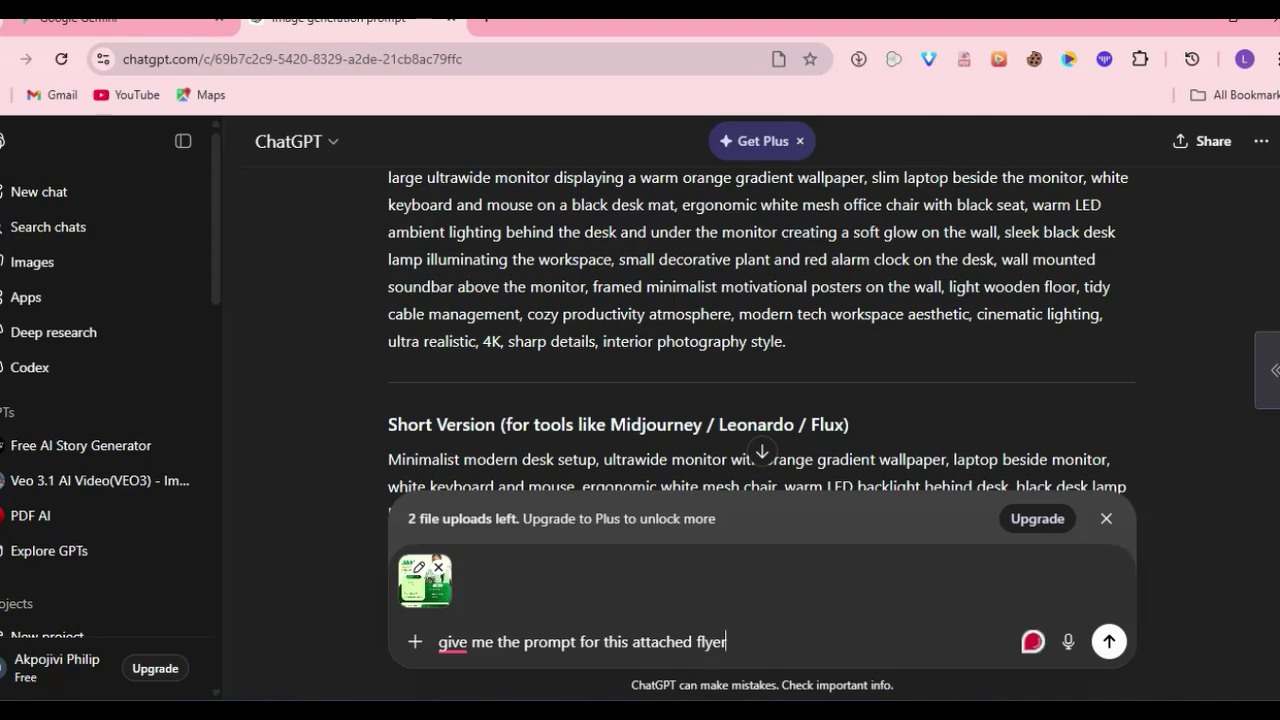
key("Return")
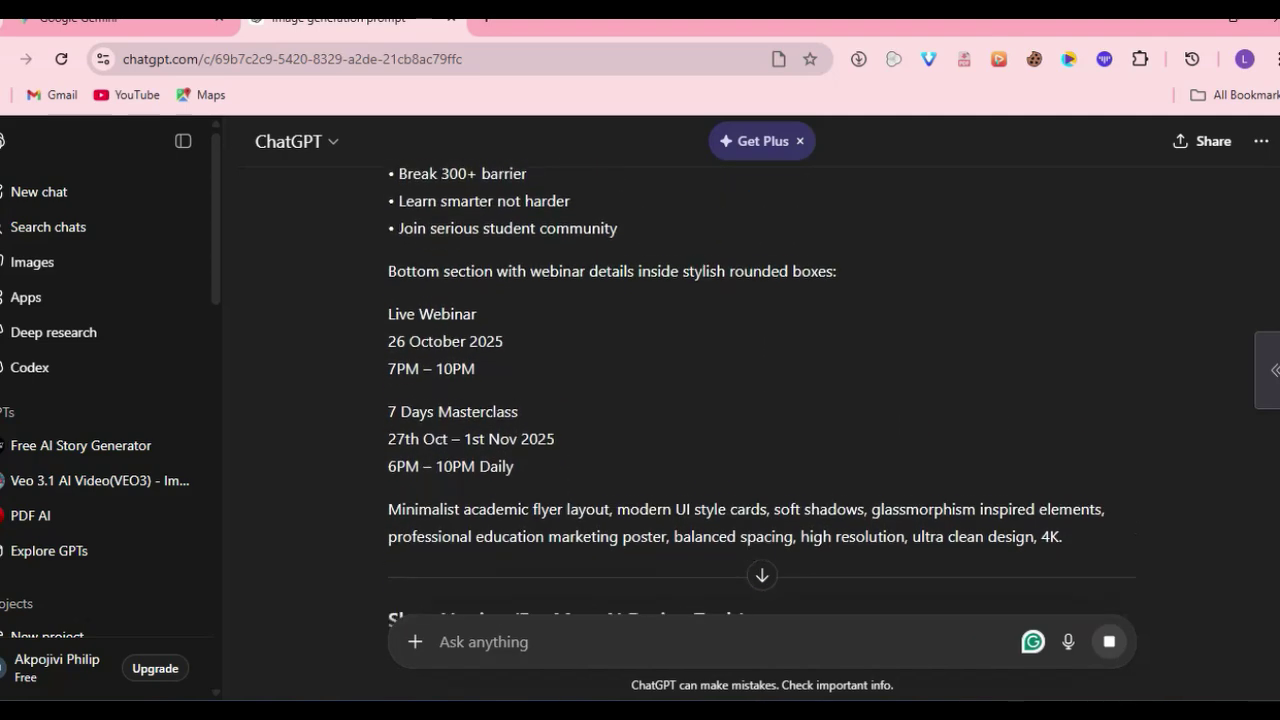
Copy the full AI flyer generation prompt text, from "Modern educational promotional flyer" to "4K.", without the "Prompt:" label
scroll(760, 400, "up", 3)
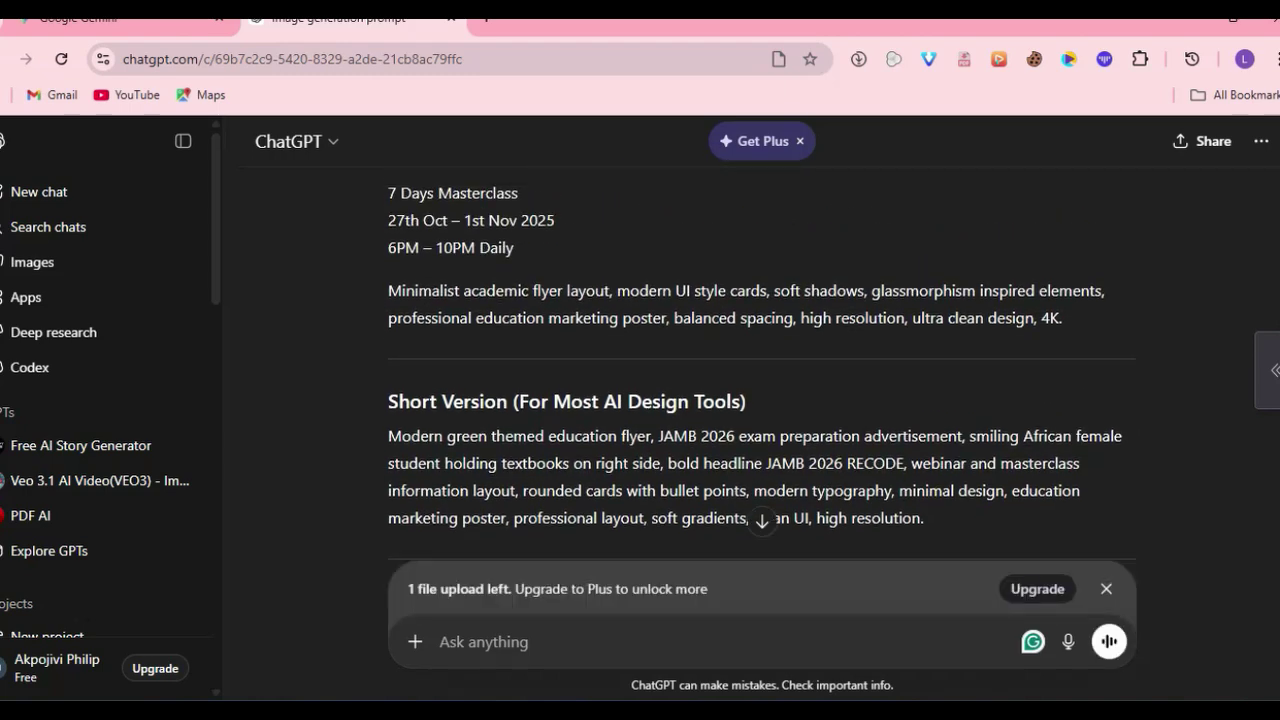
left_click_drag(1062, 318, 400, 163)
left_click_drag(388, 273, 388, 353)
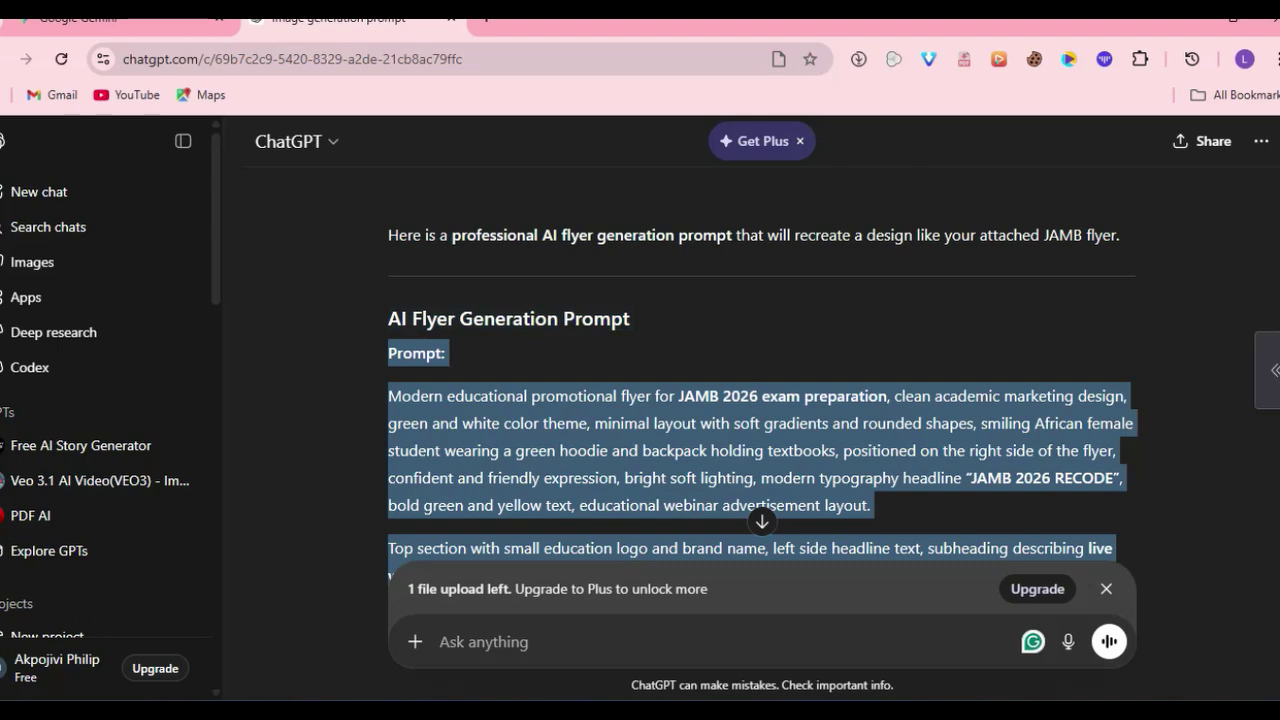
left_click_drag(388, 353, 388, 390)
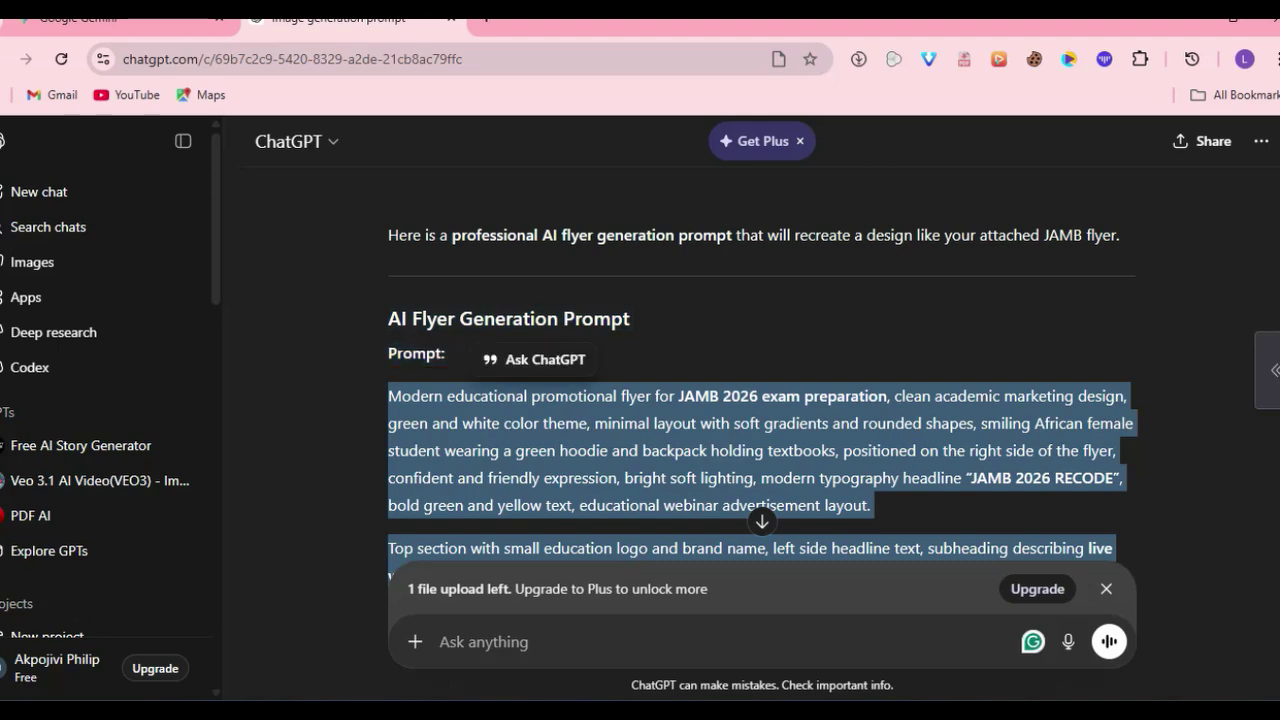
right_click(448, 414)
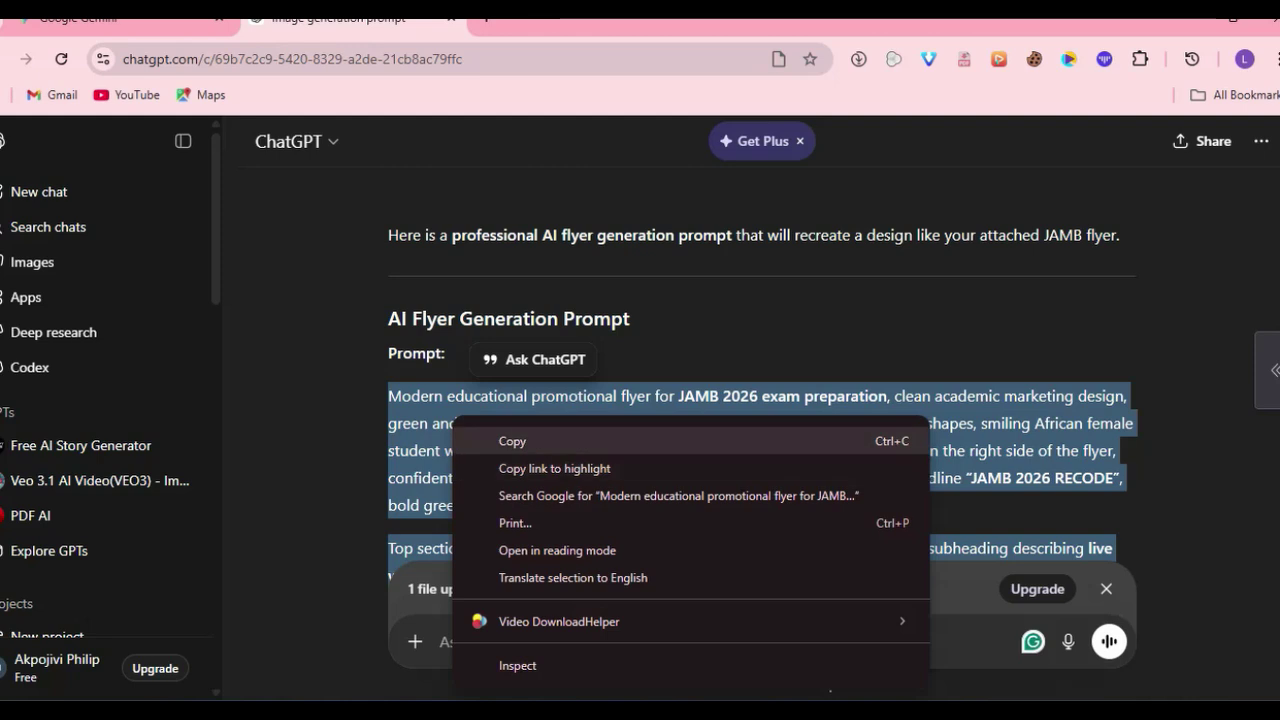
left_click(480, 438)
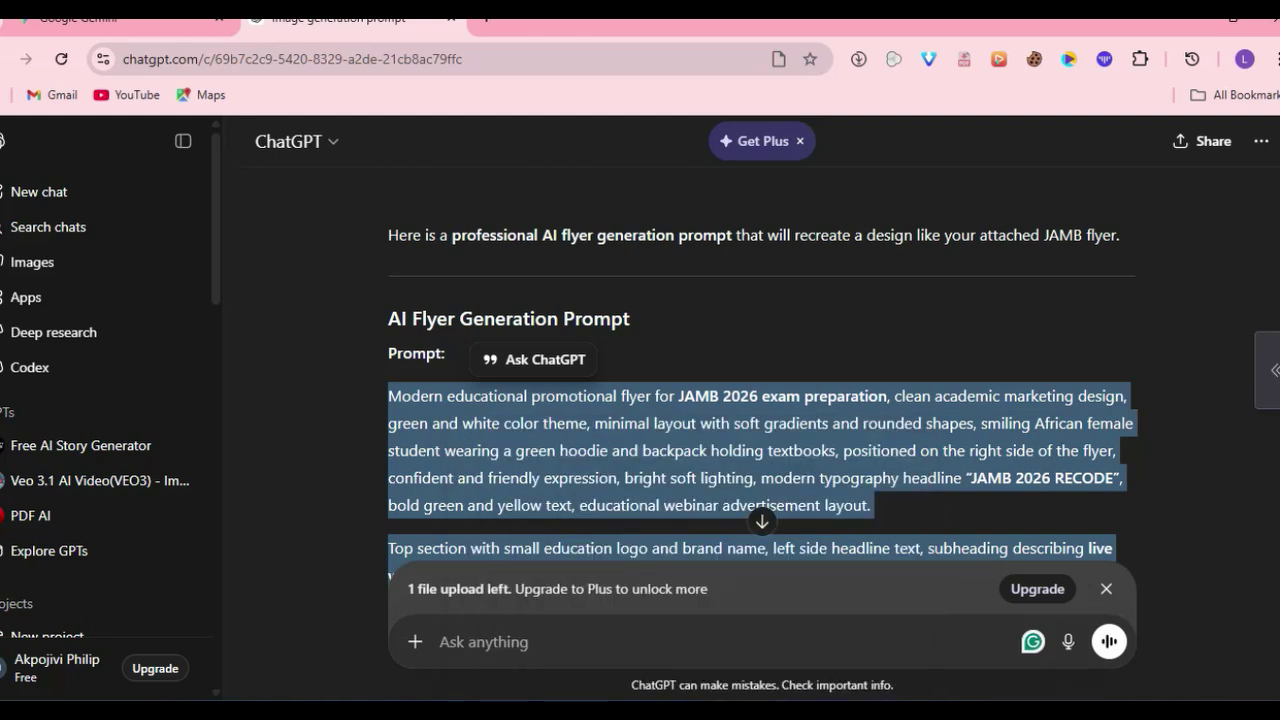
Switch to the Gemini conversation, paste the copied flyer prompt into the image description, and expand the prompt box to full size
left_click(110, 20)
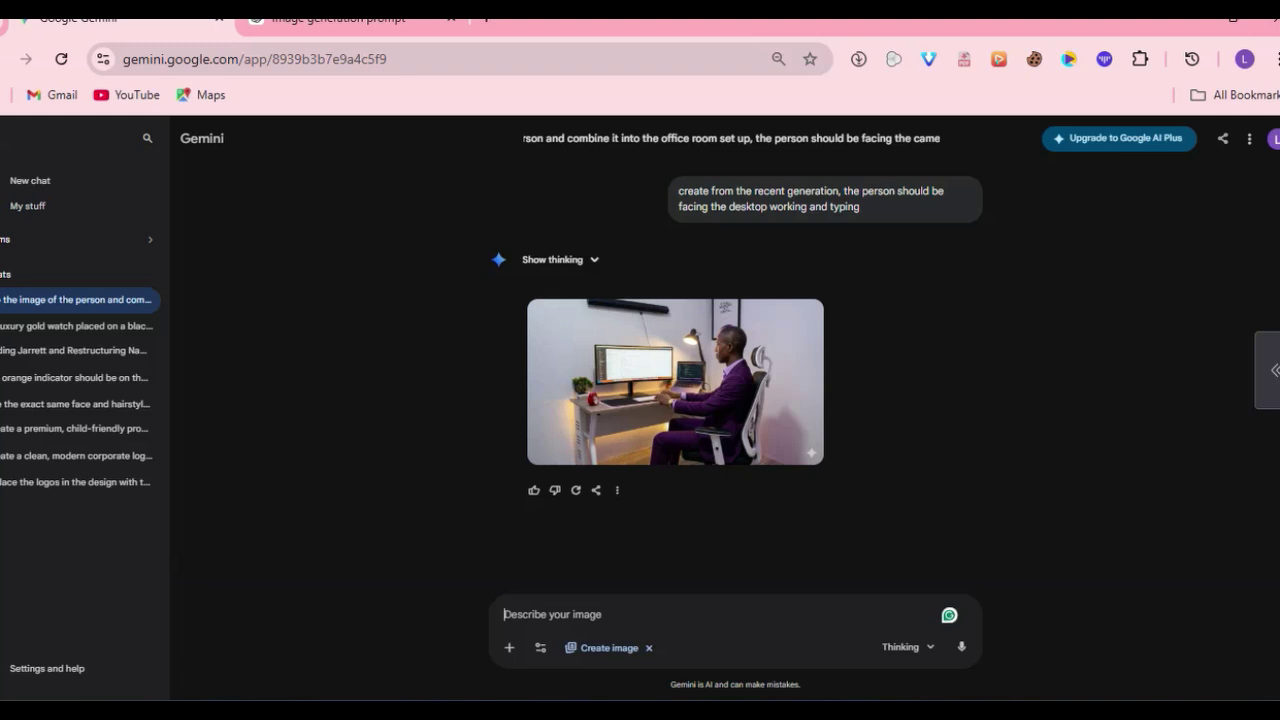
key("ctrl+v")
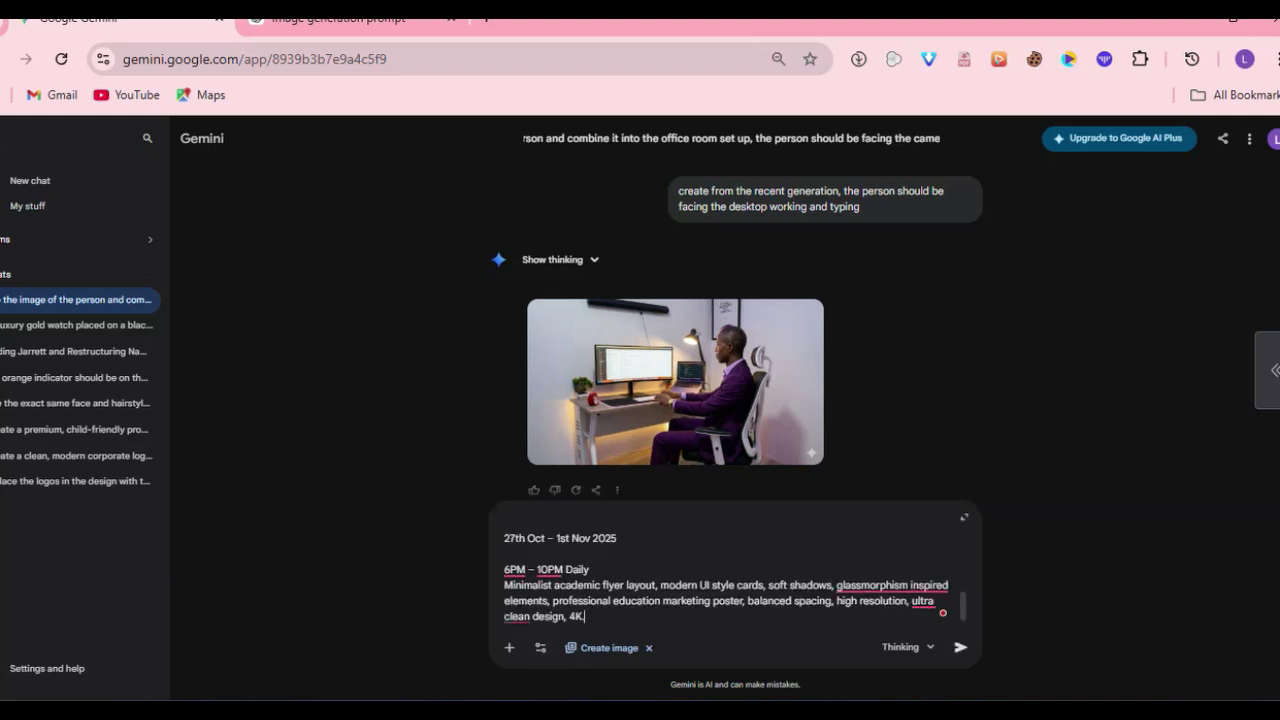
scroll(717, 570, "up", 10)
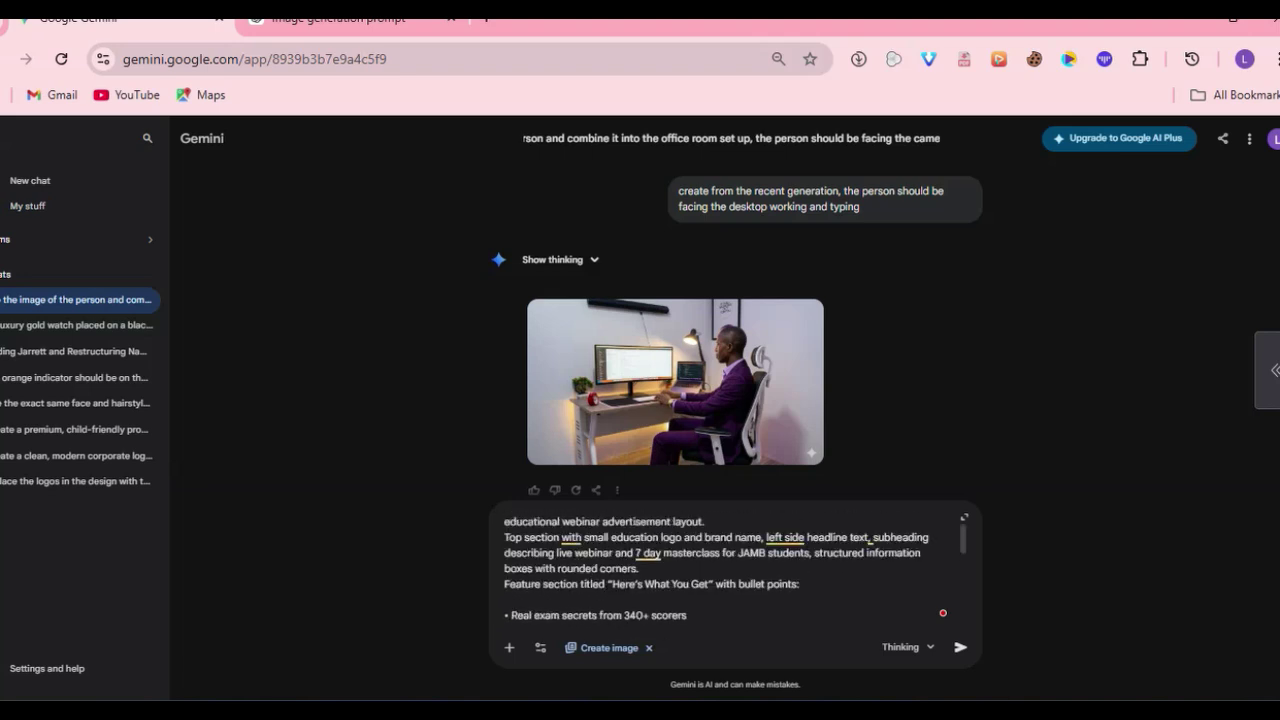
scroll(717, 570, "up", 2)
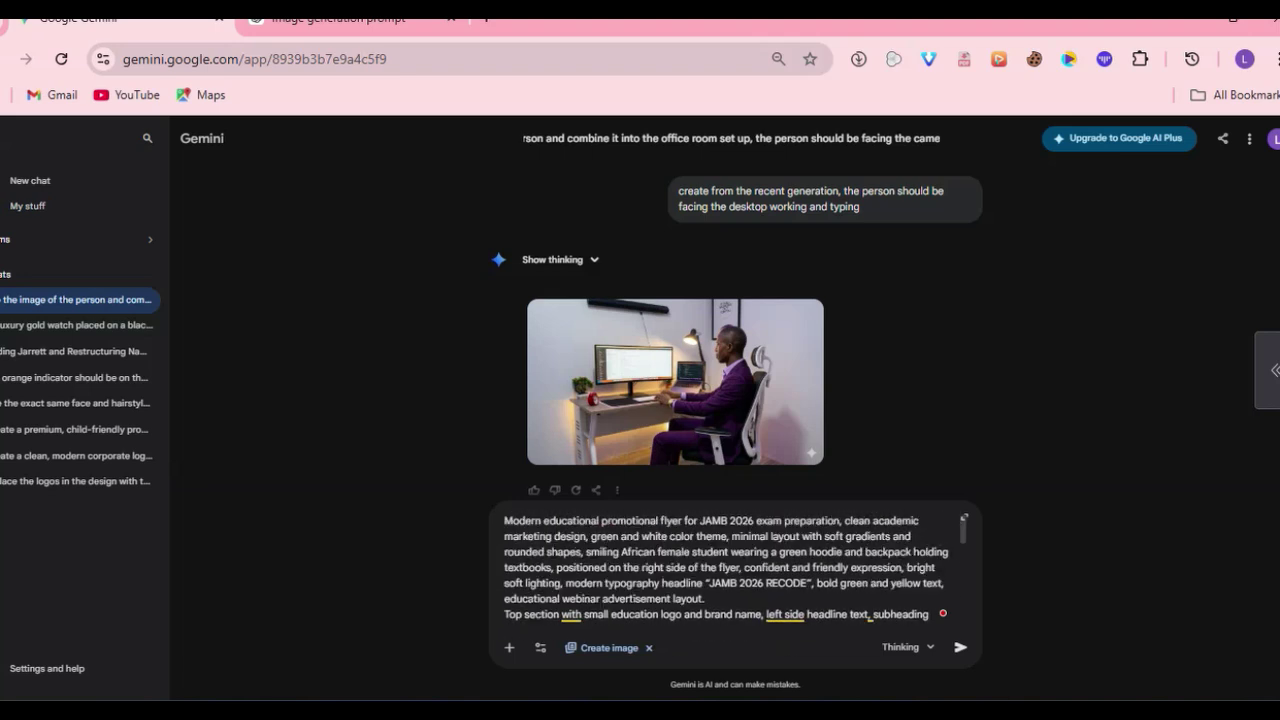
scroll(717, 570, "down", 3)
scroll(717, 570, "up", 3)
scroll(717, 570, "down", 2)
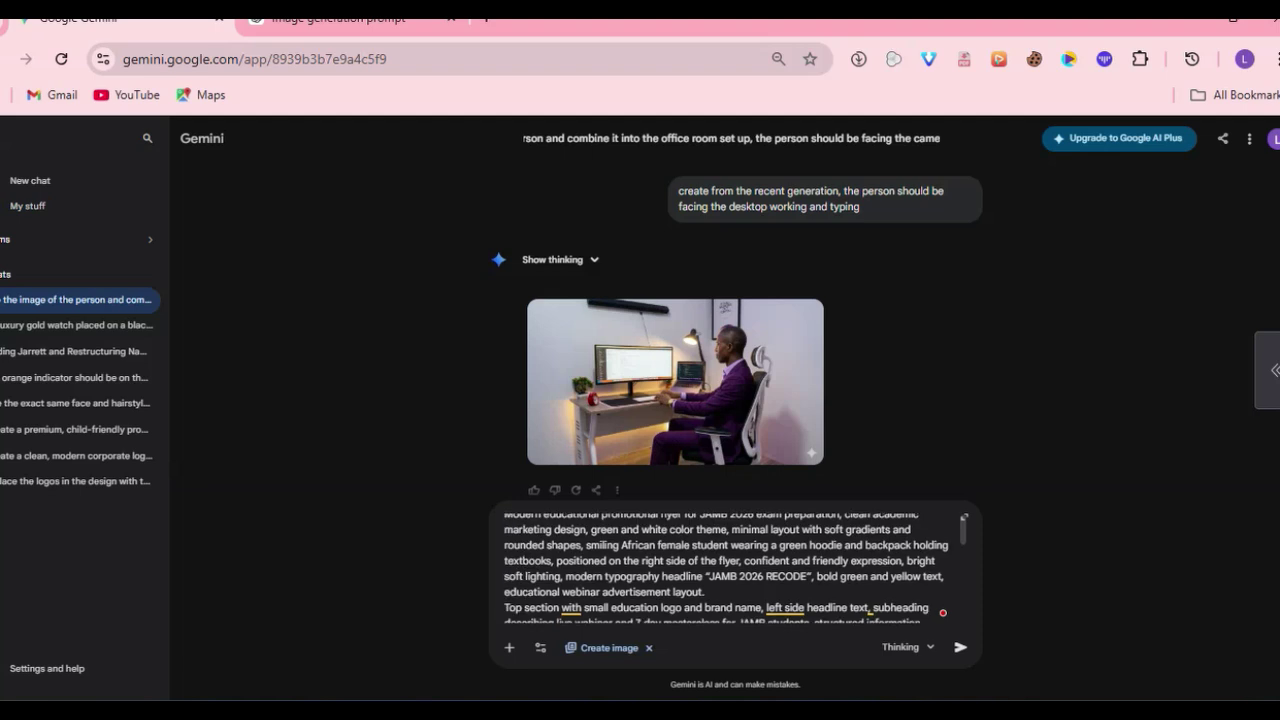
scroll(717, 570, "up", 2)
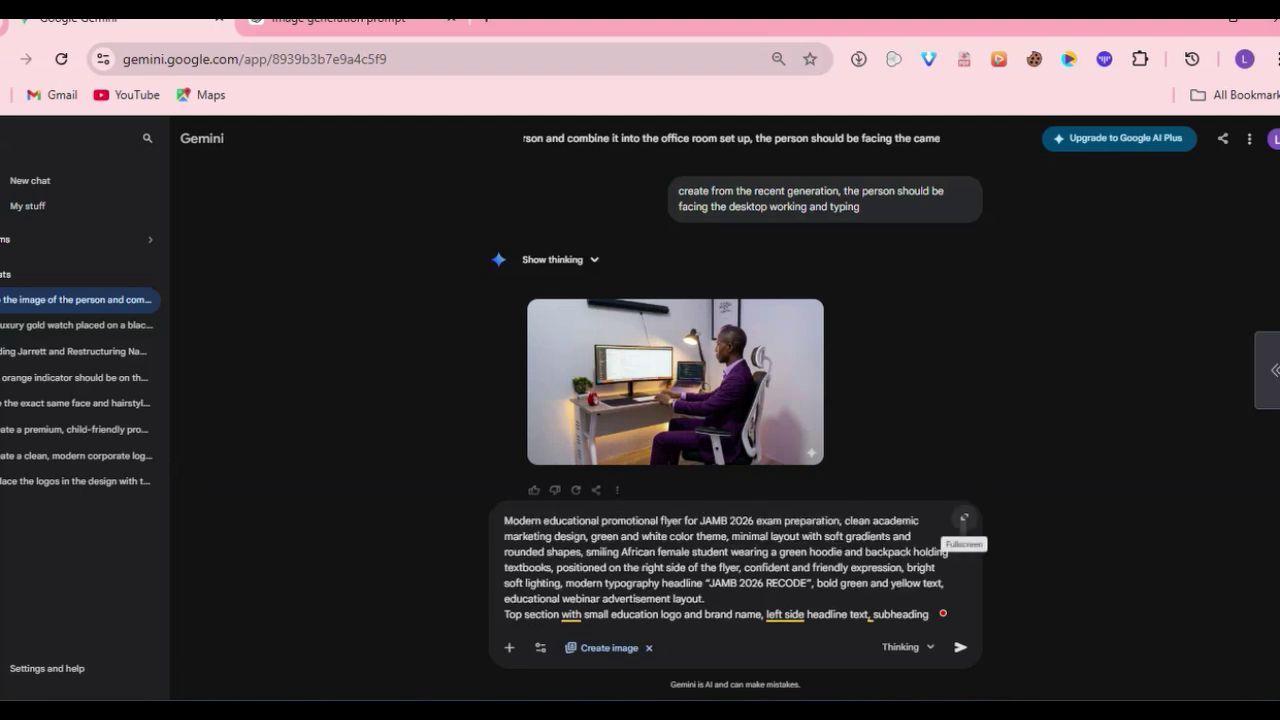
left_click(963, 519)
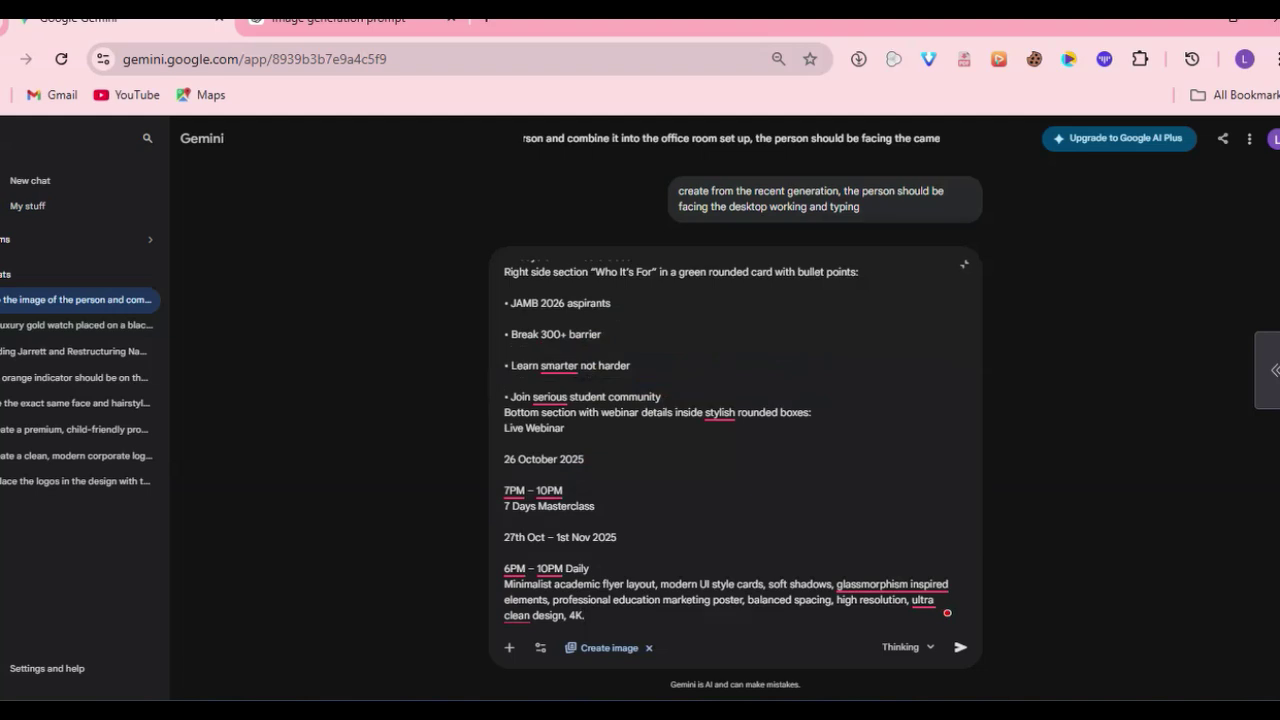
Change the flyer's color theme in the prompt's first paragraph from green to orange, keeping "and white"
key("Up")
key("Up")
key("Up")
key("Up")
key("Up")
key("Up")
key("Up")
key("Up")
key("Up")
key("Up")
key("Up")
key("Up")
key("Up")
key("Up")
key("Up")
key("Up")
key("Up")
key("Up")
key("Up")
key("Up")
key("Up")
key("Up")
key("Up")
key("Up")
key("Up")
key("Up")
key("Up")
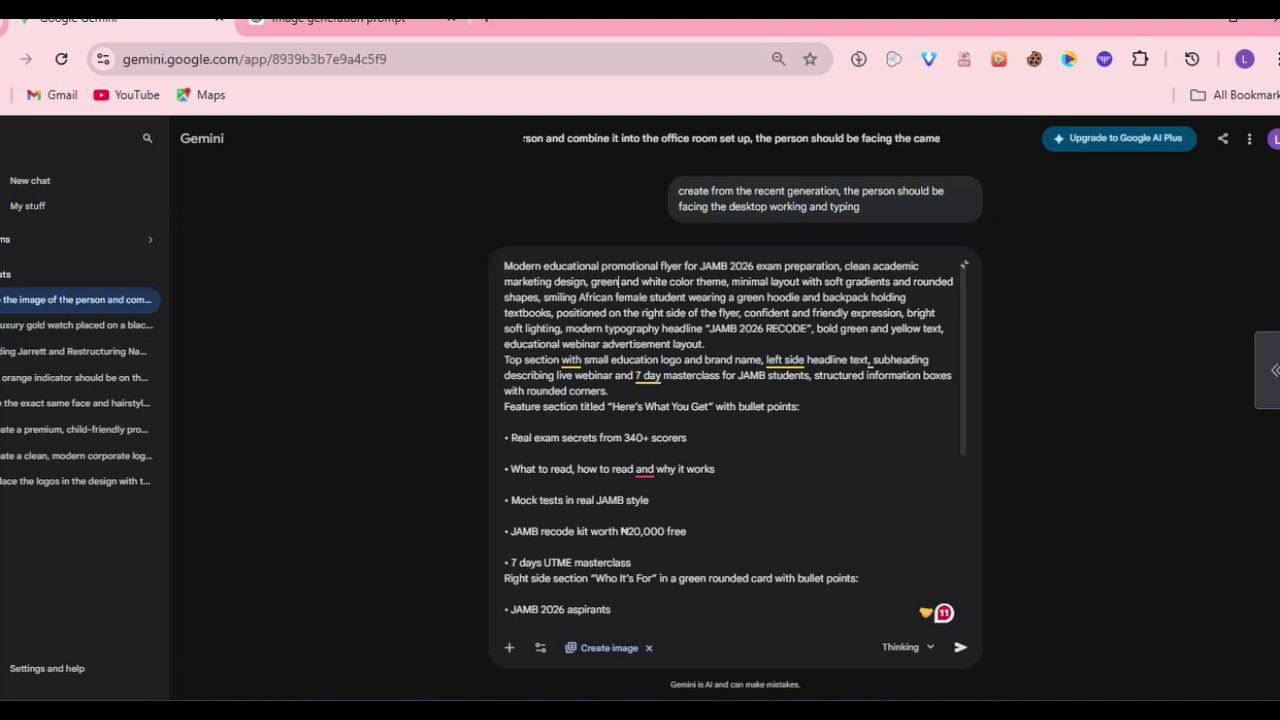
key("BackSpace")
key("BackSpace")
key("BackSpace")
key("BackSpace")
key("BackSpace")
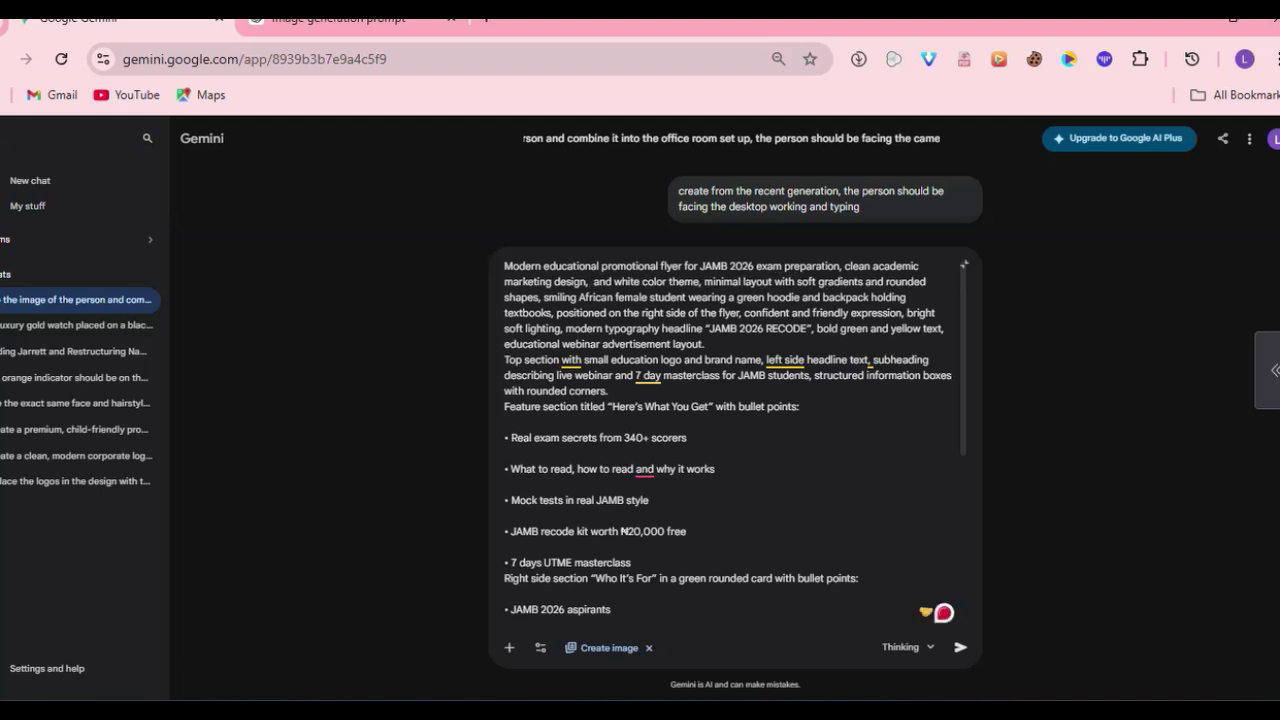
type("orange")
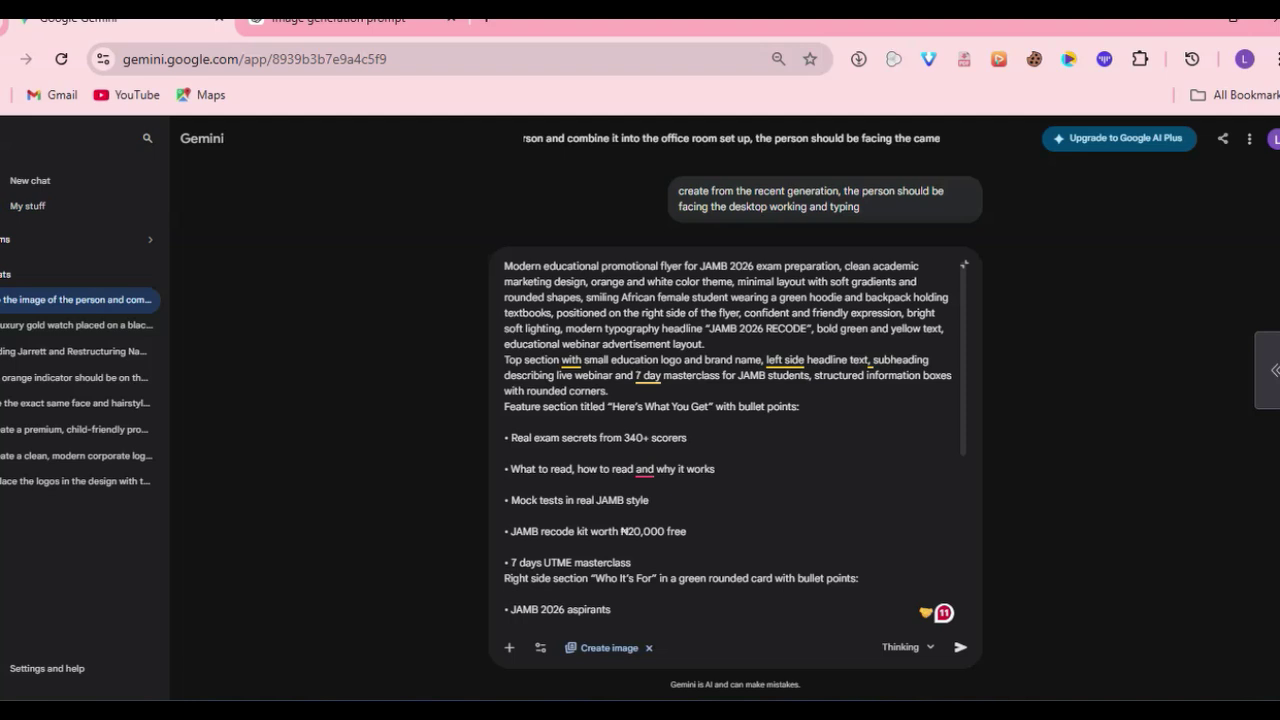
Change the student's hoodie color in the prompt to orange
key("BackSpace")
key("BackSpace")
key("BackSpace")
key("BackSpace")
key("BackSpace")
type("c")
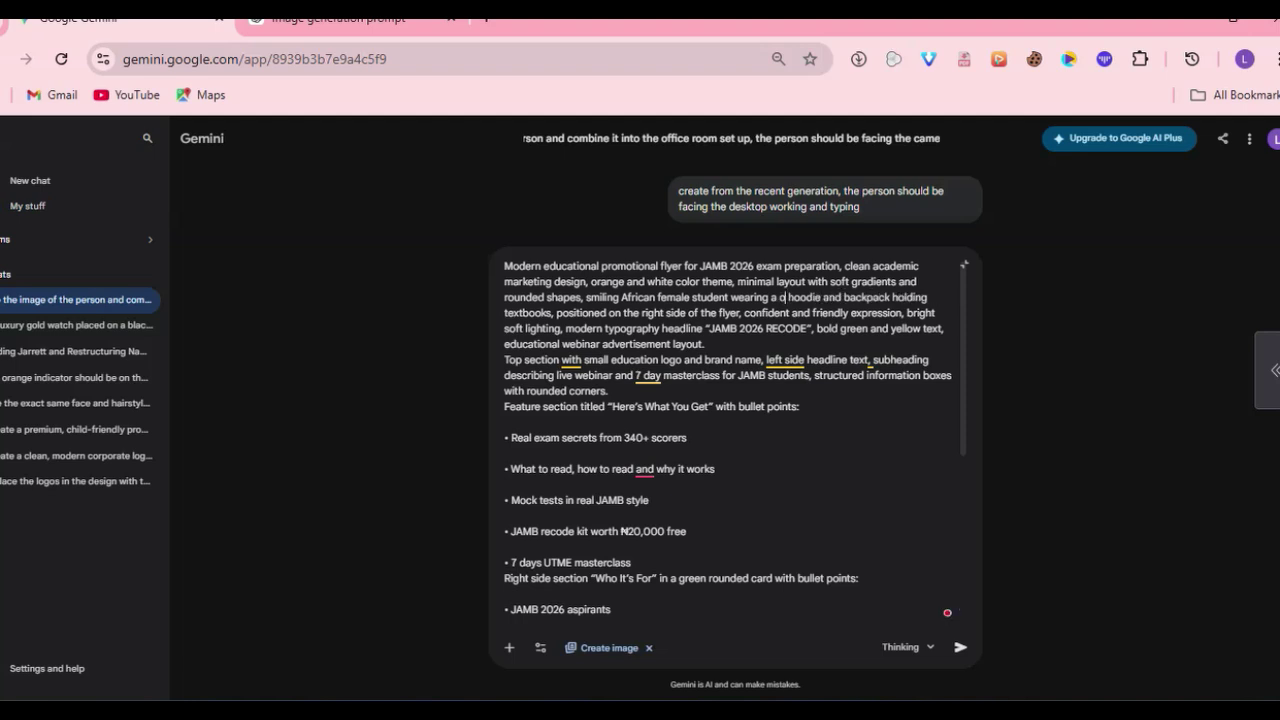
type("range")
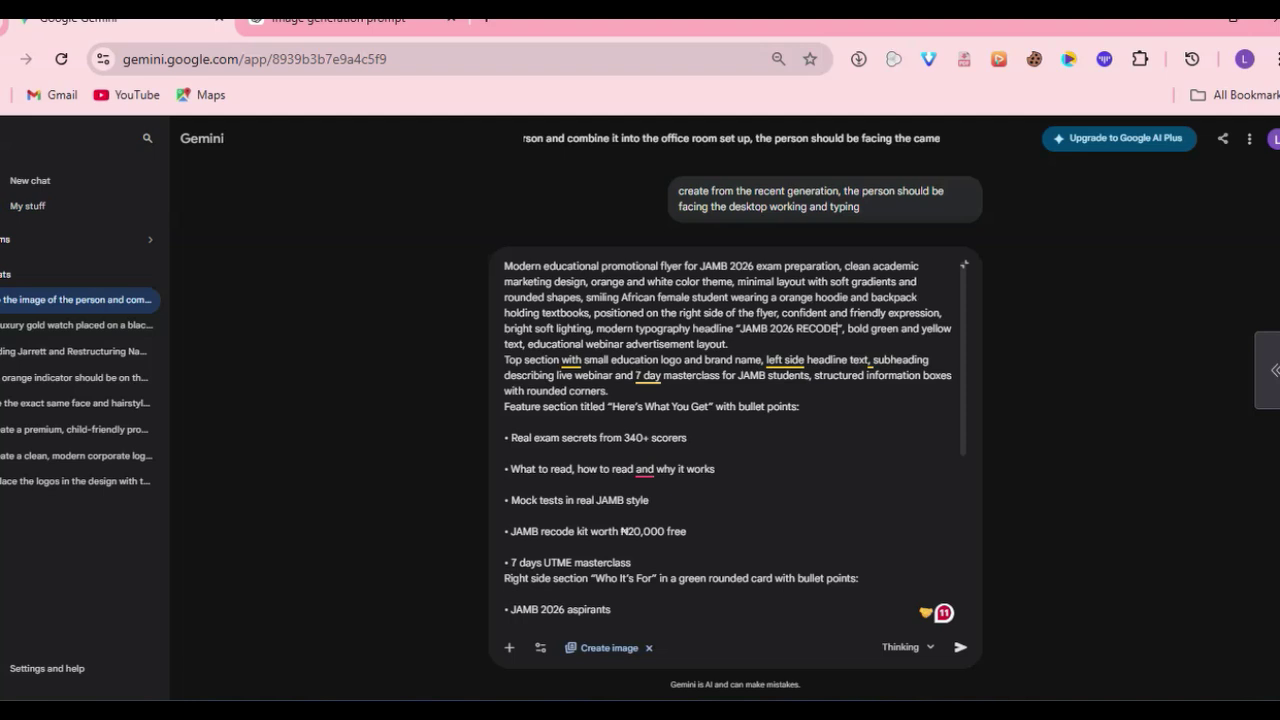
Replace the quoted typography headline in the prompt with "JAMB SUCCESS 2026"
left_click_drag(838, 329, 740, 329)
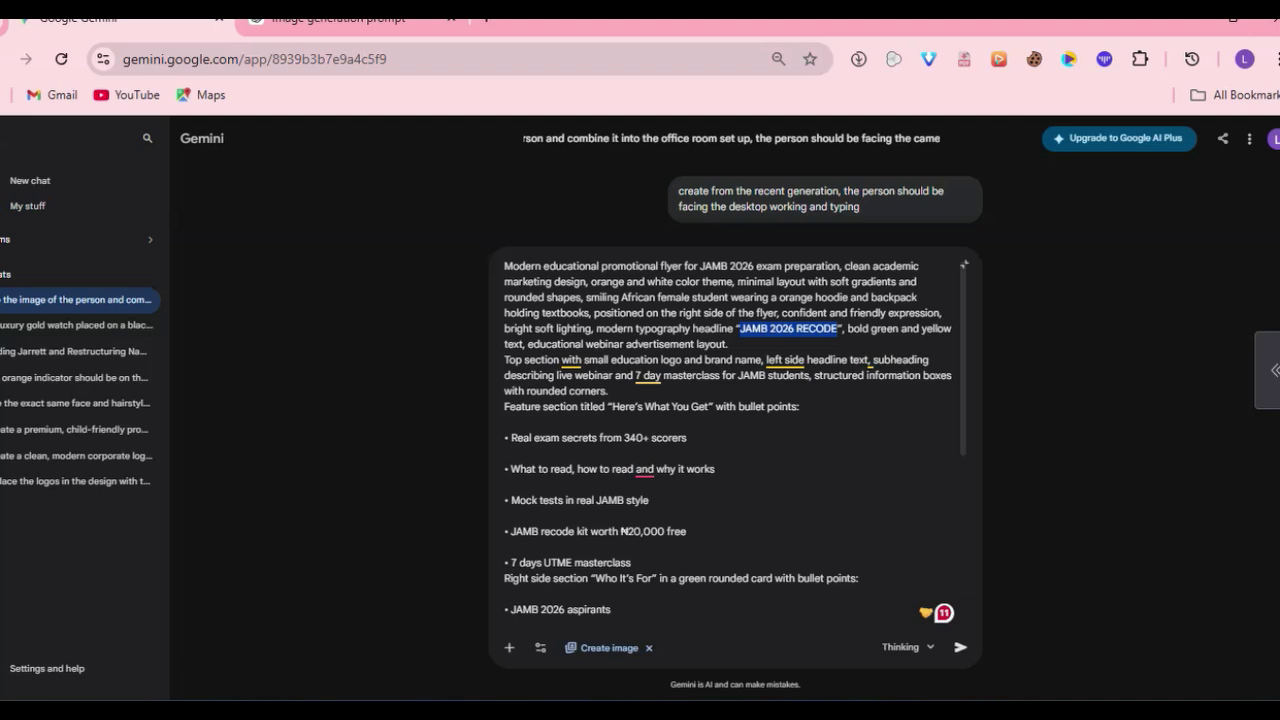
type("JAMB")
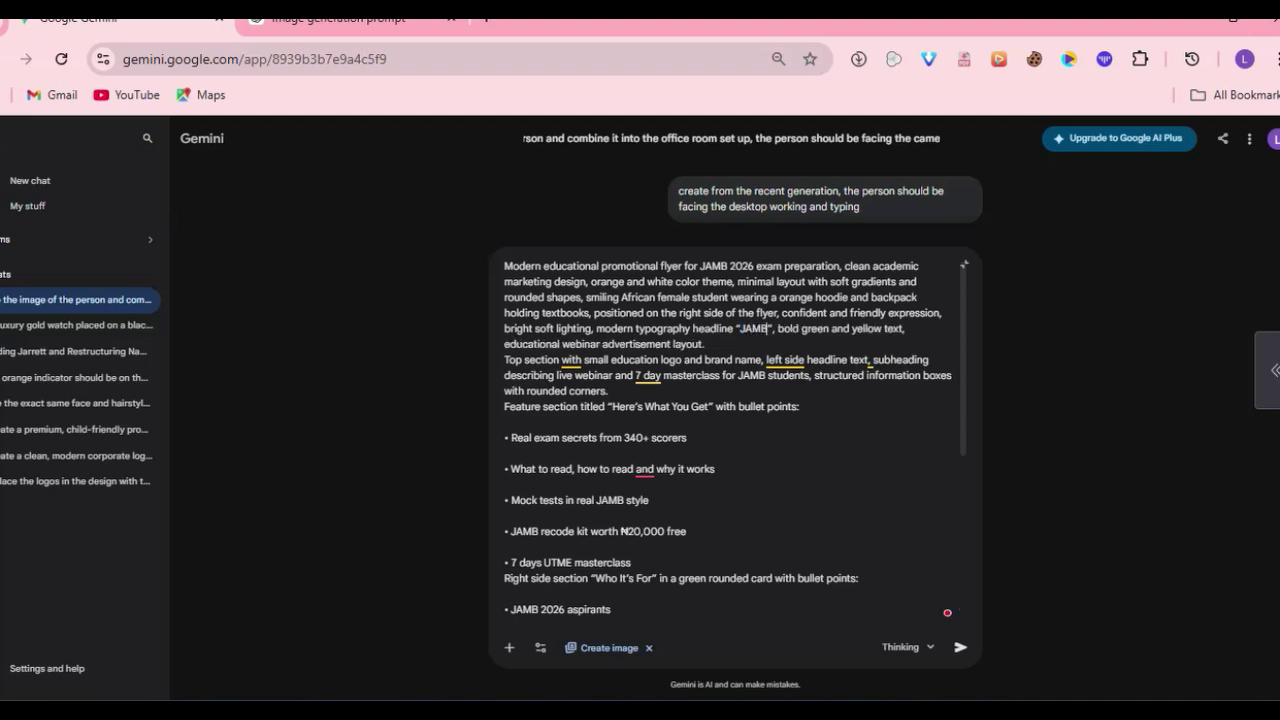
type(" SUCCES")
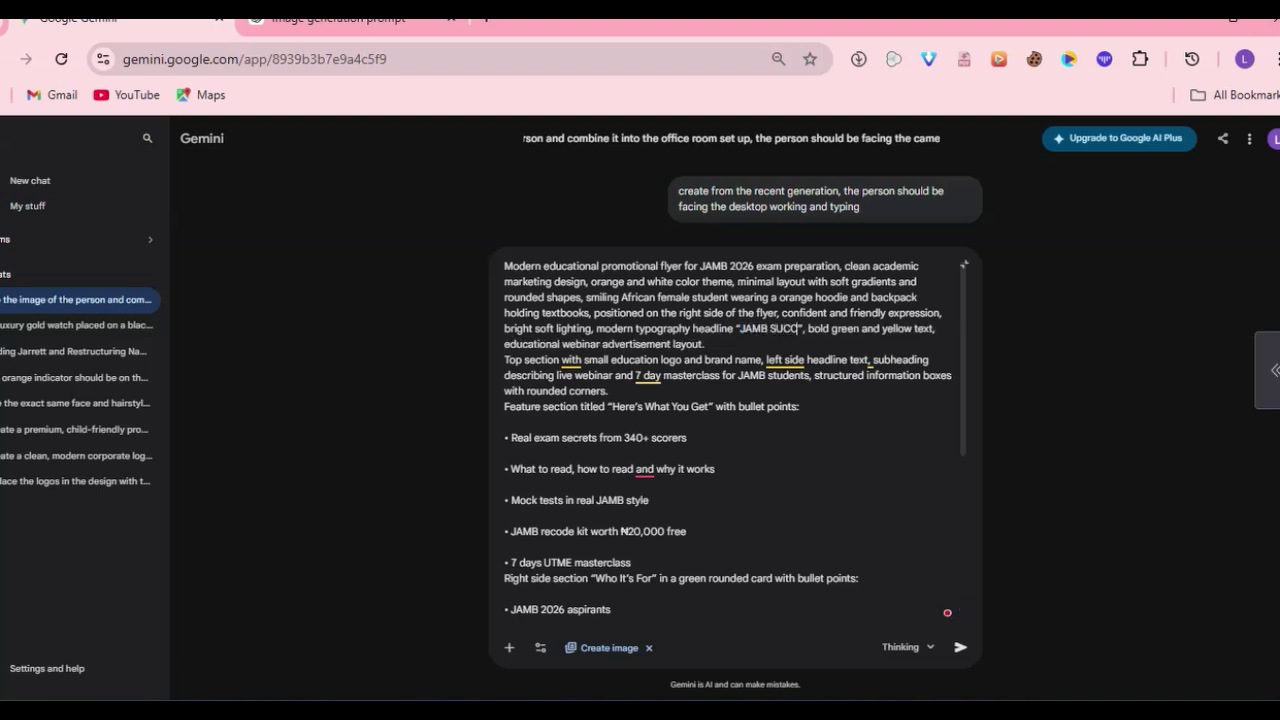
type("S")
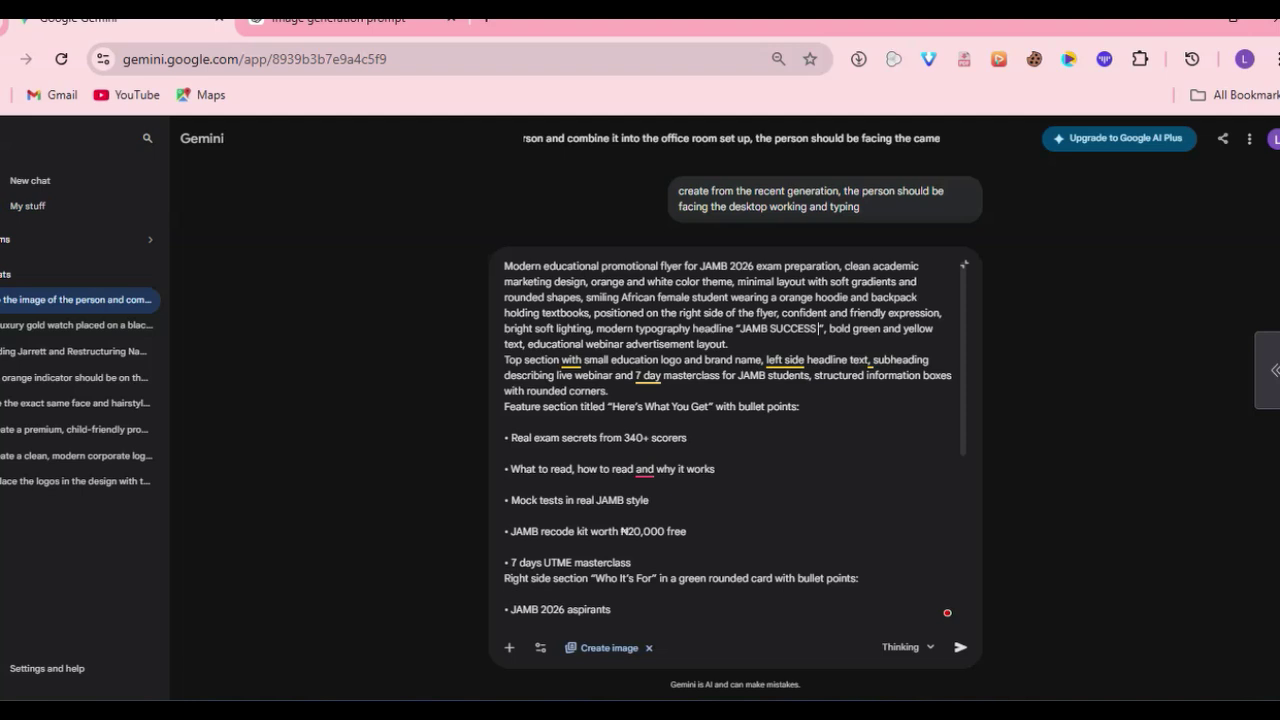
type(" 2026")
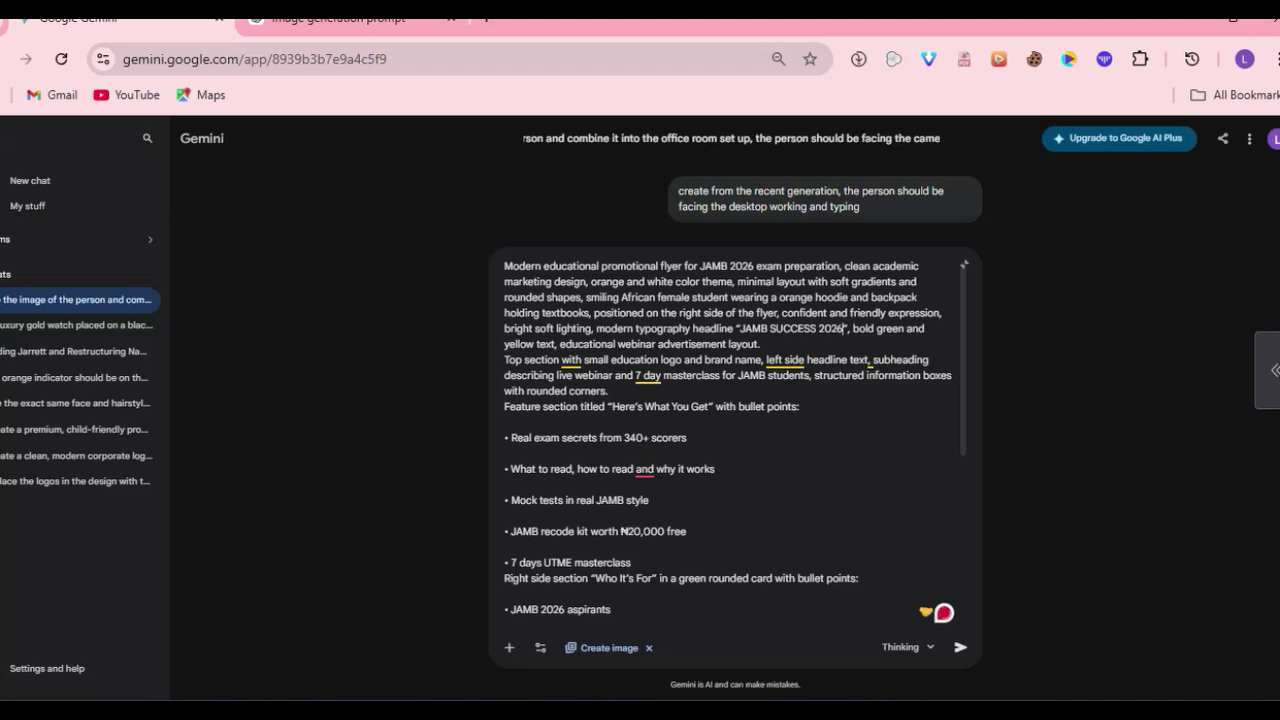
Replace the bold green text color in the prompt with ORANGE
key("BackSpace")
key("BackSpace")
key("BackSpace")
key("BackSpace")
key("BackSpace")
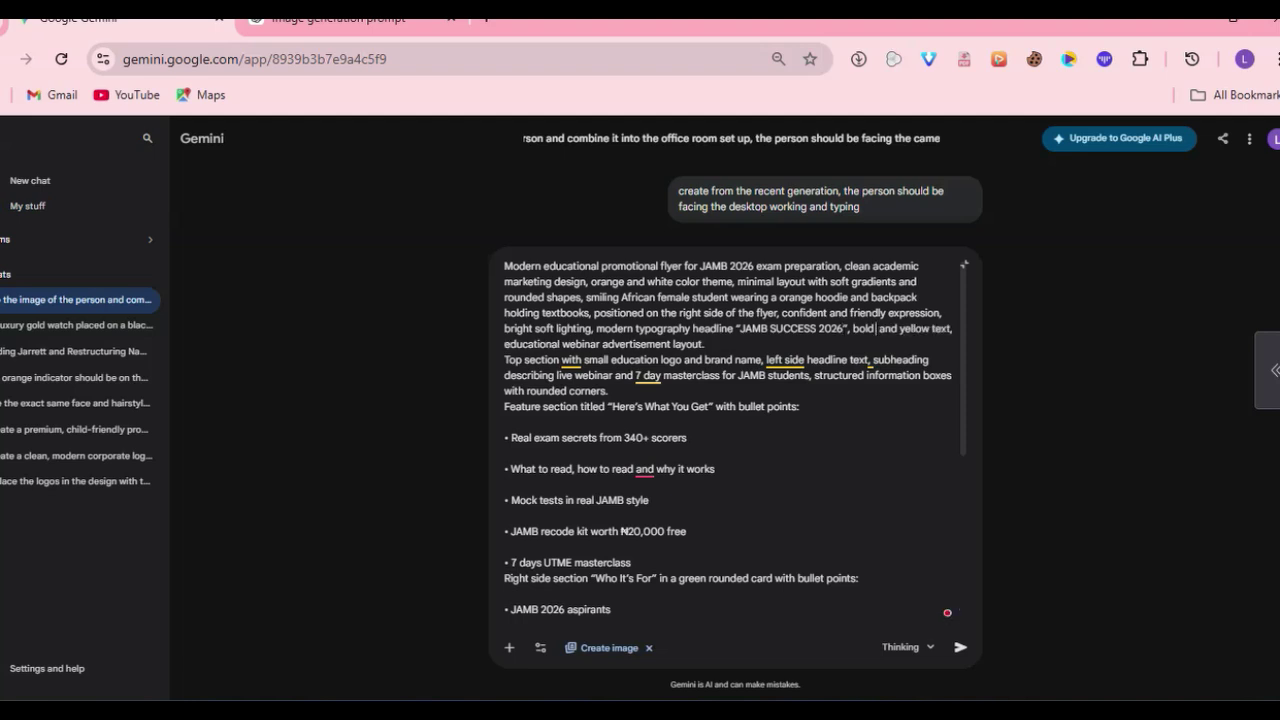
type("CRANGE")
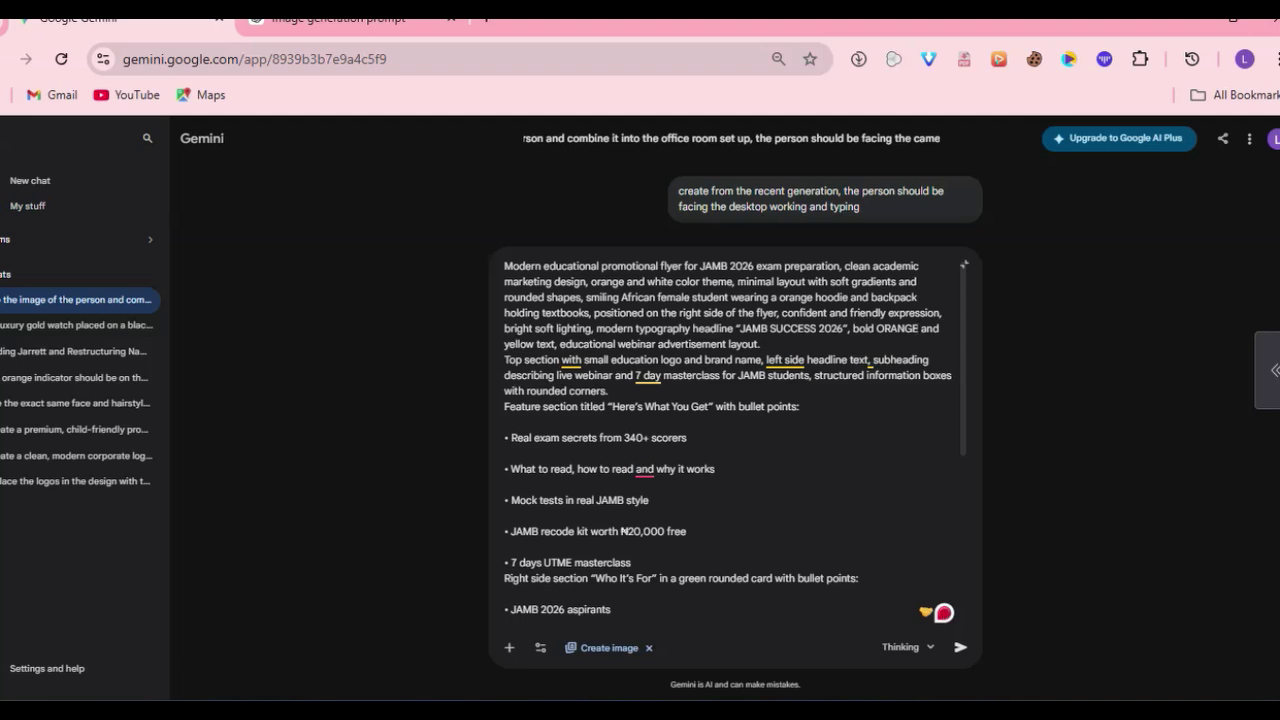
Set the value of the free JAMB recode kit in the feature bullets to ₦30,000
mouse_move(571, 361)
key("BackSpace")
type("3")
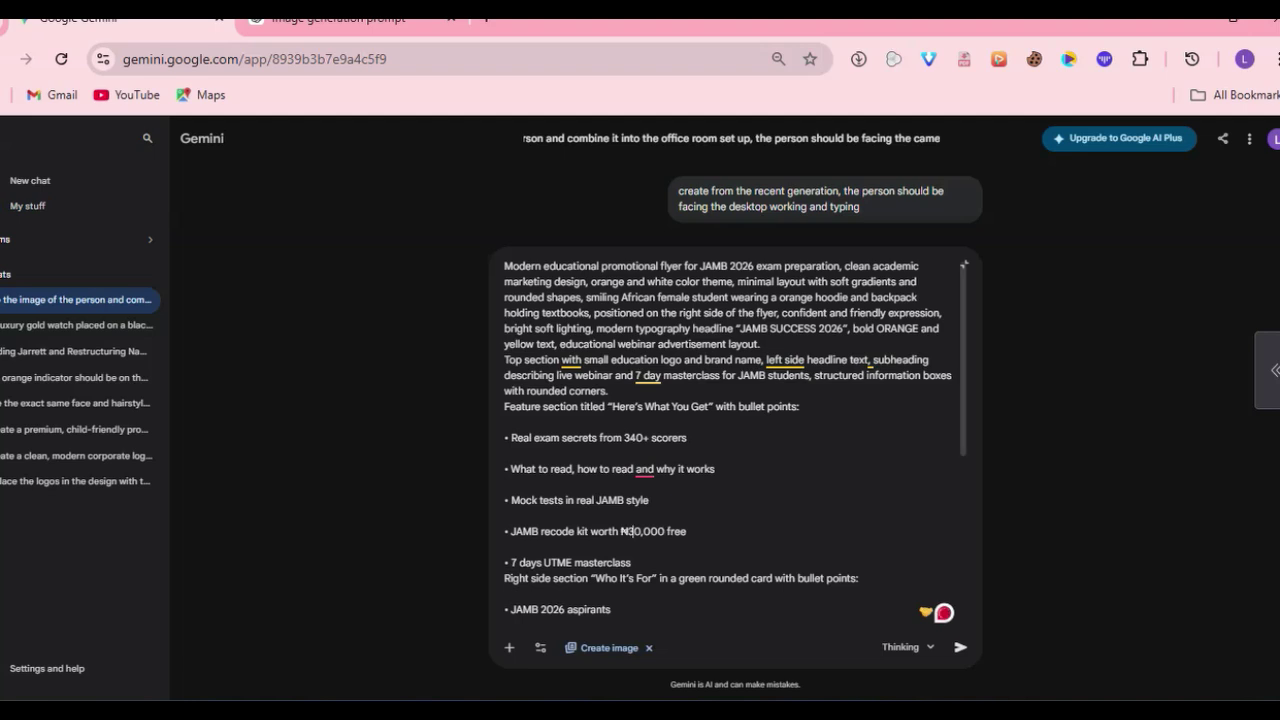
Set the Live Webinar date in the prompt's bottom section to 26 March 2026
scroll(730, 437, "down", 3)
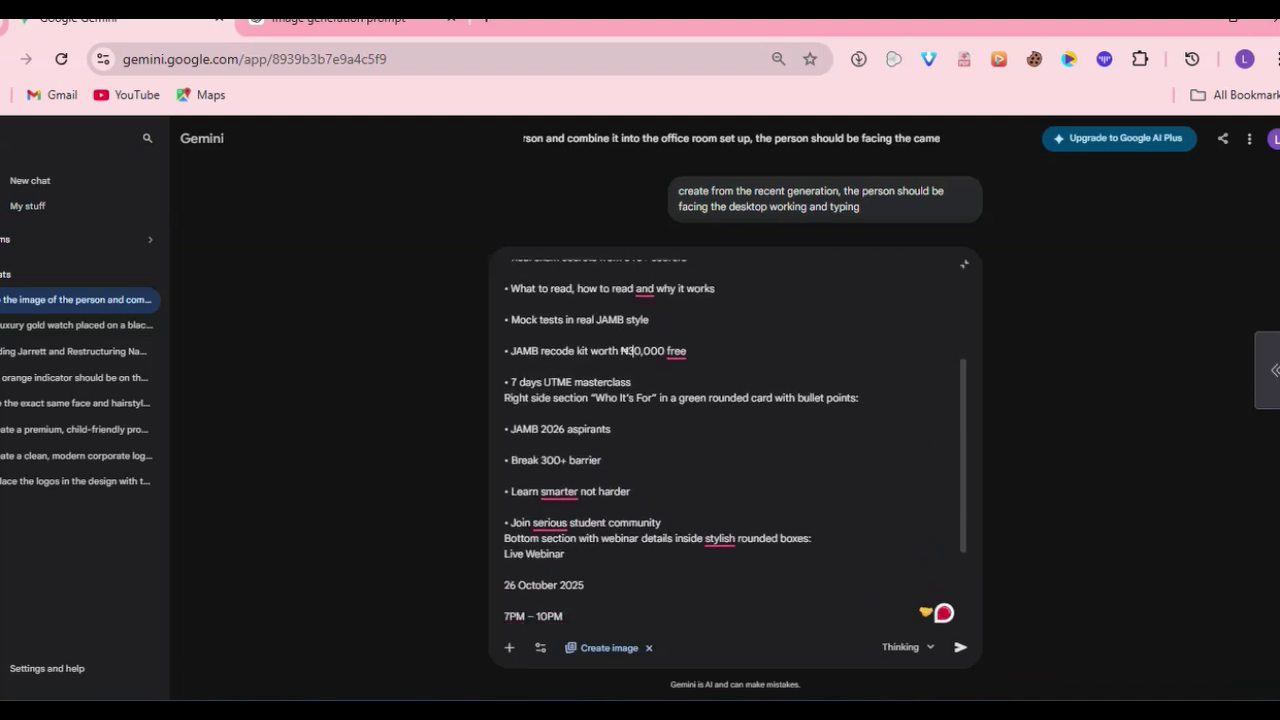
scroll(730, 437, "down", 2)
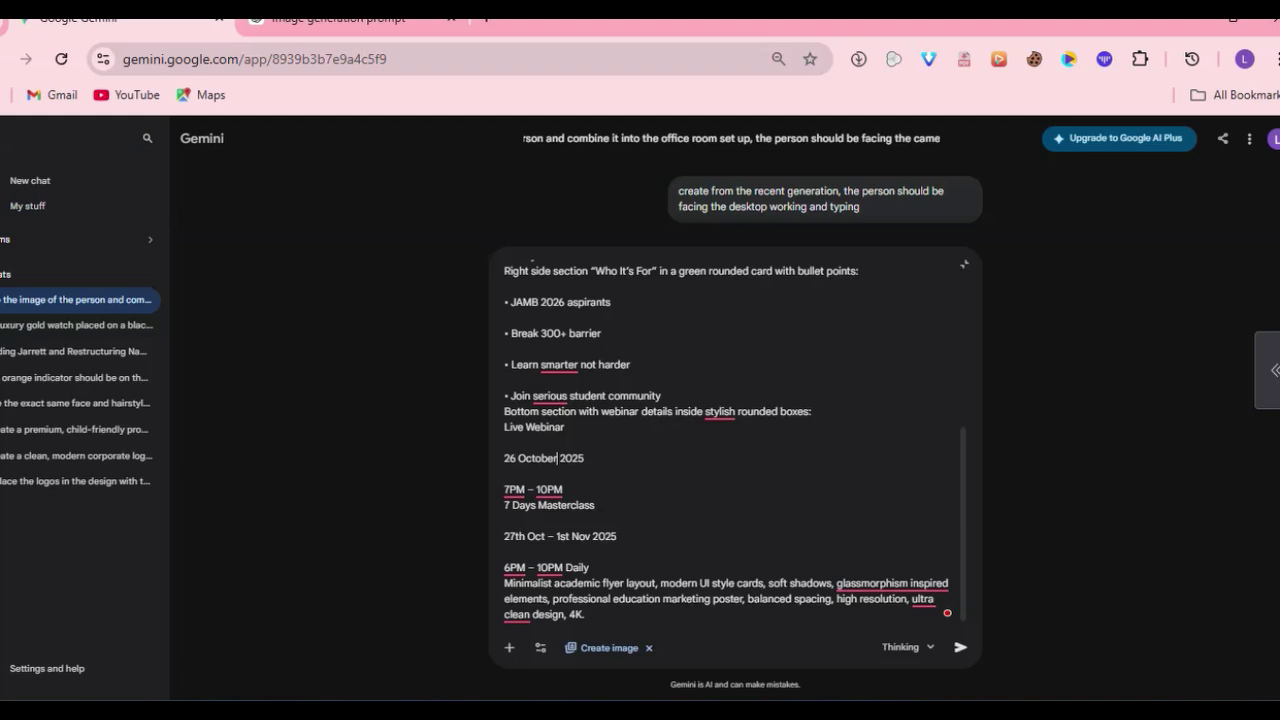
key("BackSpace")
key("BackSpace")
key("BackSpace")
key("BackSpace")
key("BackSpace")
key("BackSpace")
key("BackSpace")
key("BackSpace")
type("March")
key("End")
key("BackSpace")
type("6")
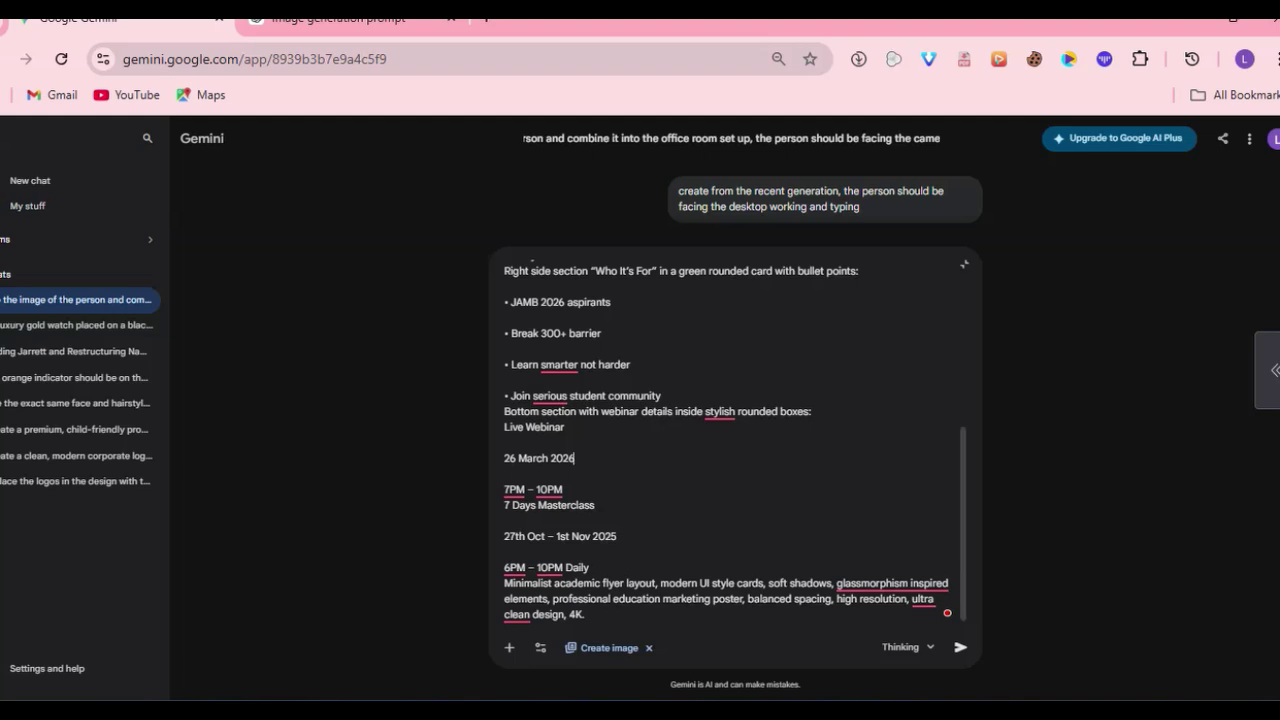
left_click_drag(564, 490, 618, 538)
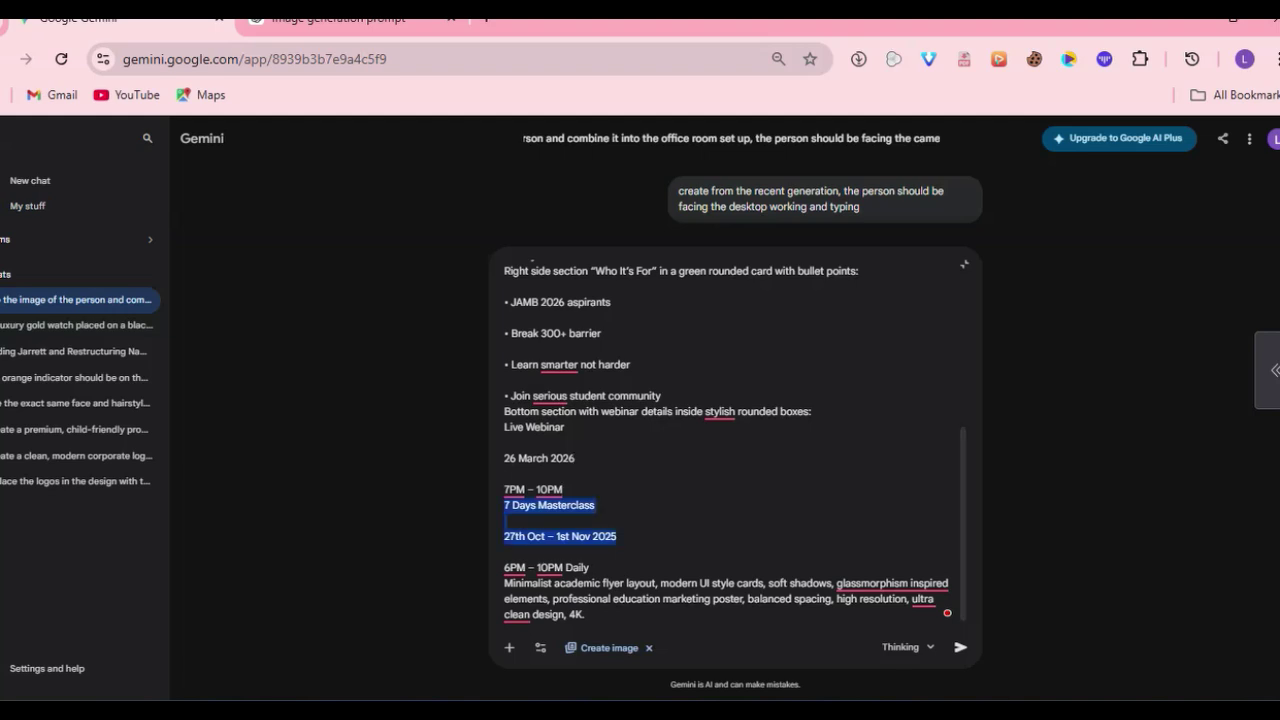
left_click(506, 521)
key("Down")
key("Down")
key("Down")
key("Down")
key("Down")
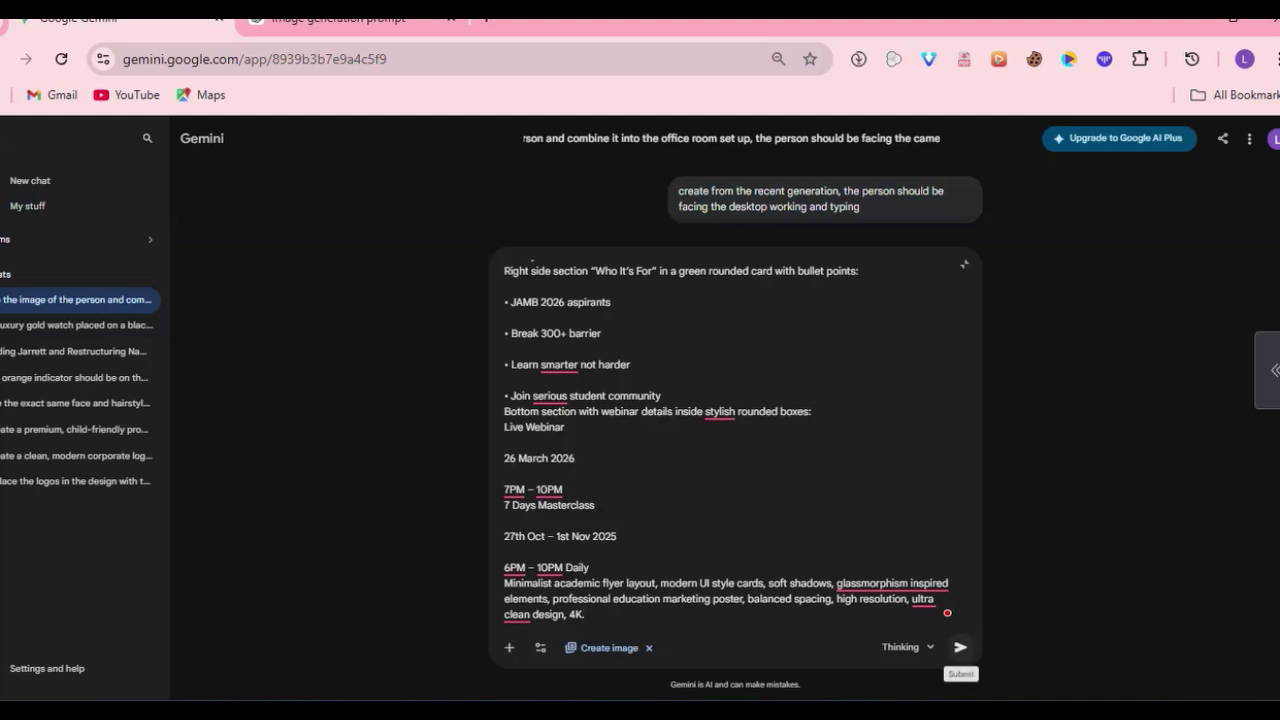
Submit the edited flyer prompt and open the generated flyer image in the enlarged view
left_click(960, 647)
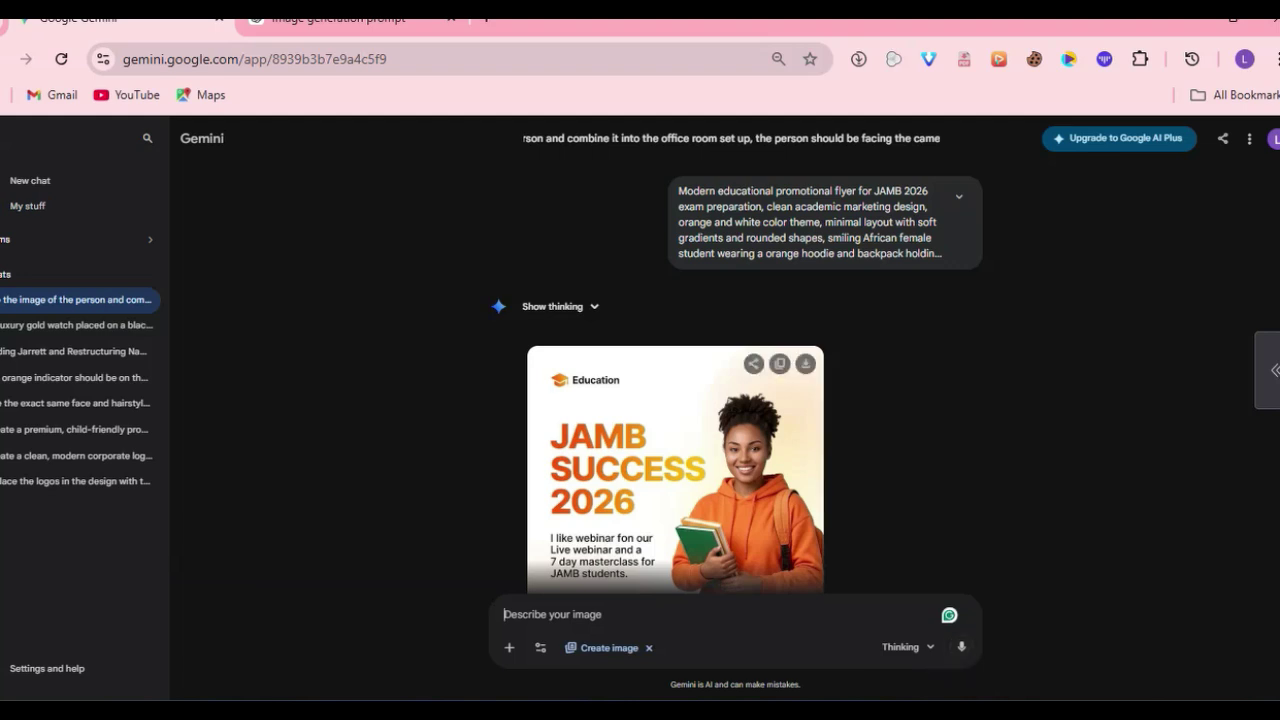
left_click(680, 469)
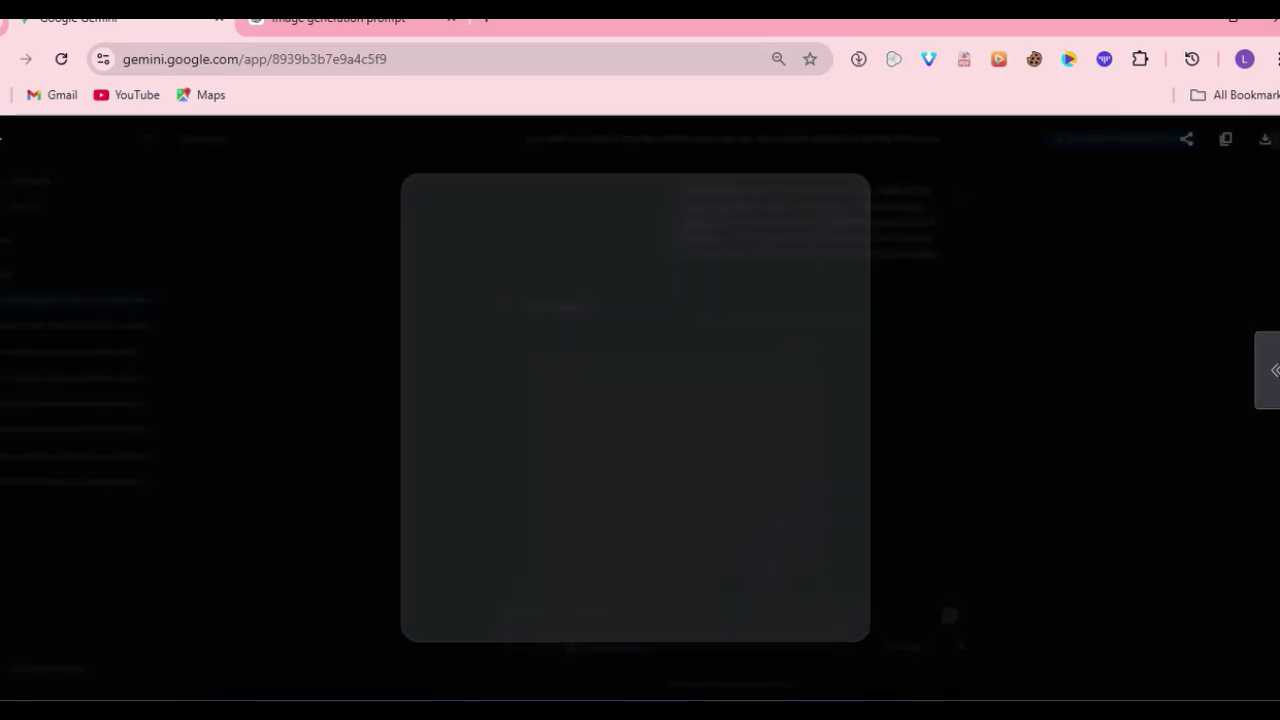